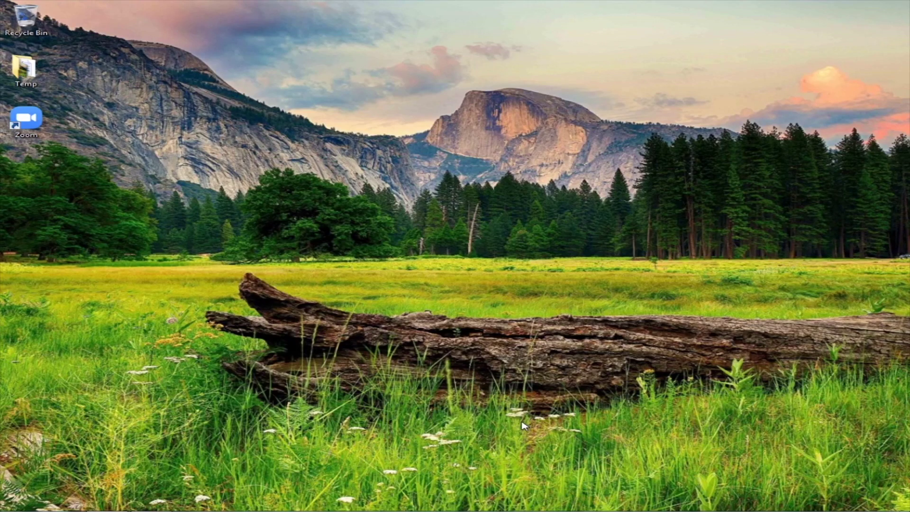
Bring Chrome forward and run a Google search for 'sandboxie'
mouse_move(256, 511)
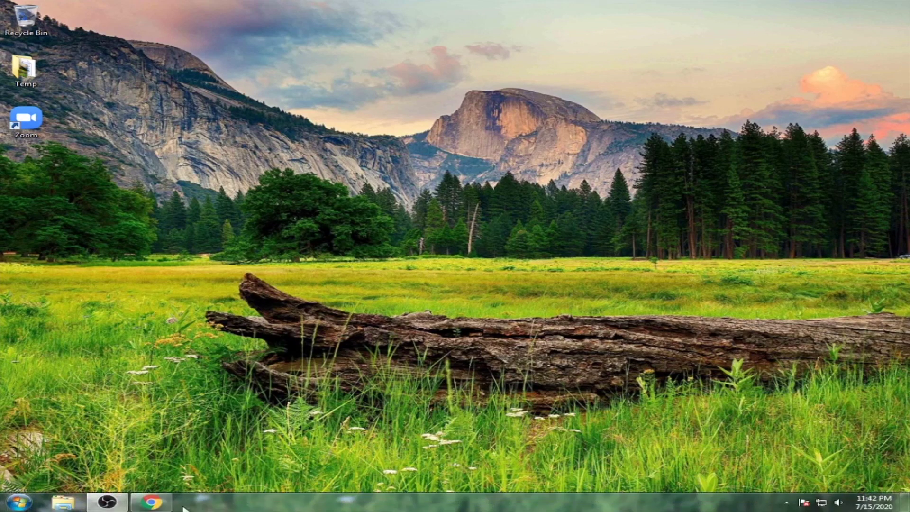
left_click(151, 501)
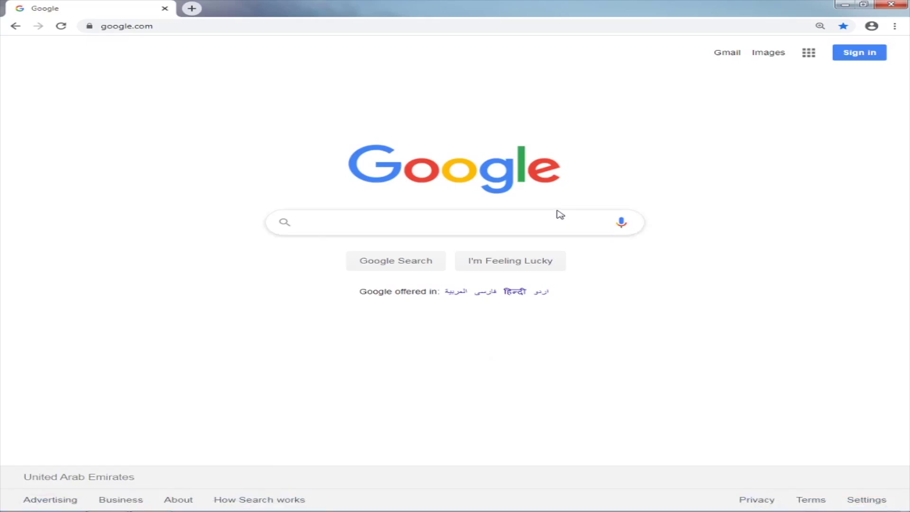
left_click(374, 227)
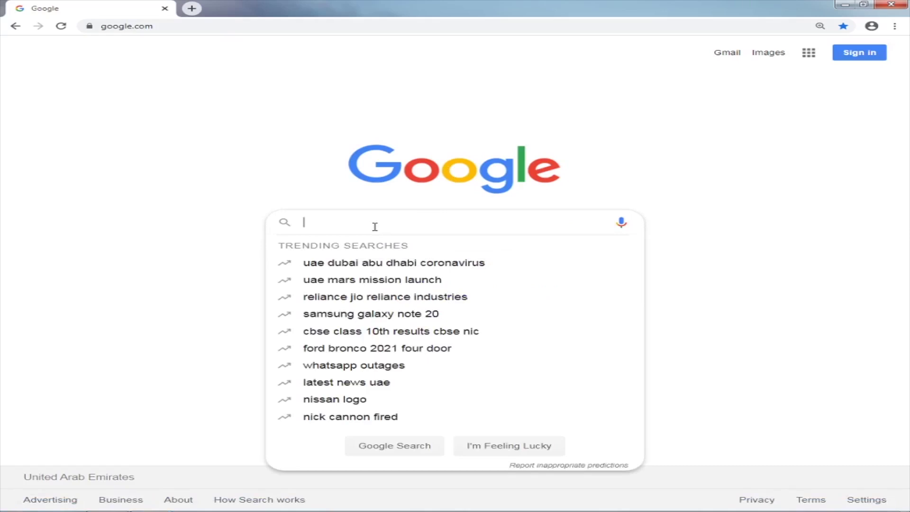
type("sa")
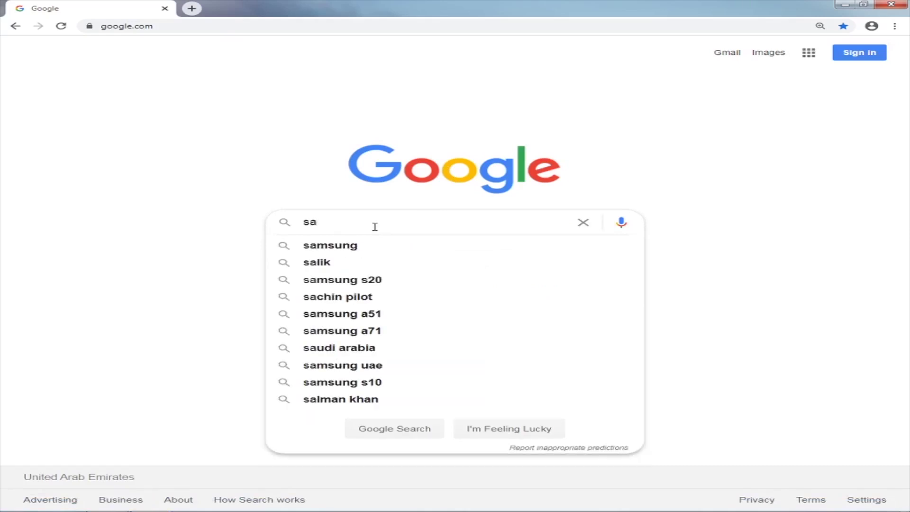
type("ndboxie")
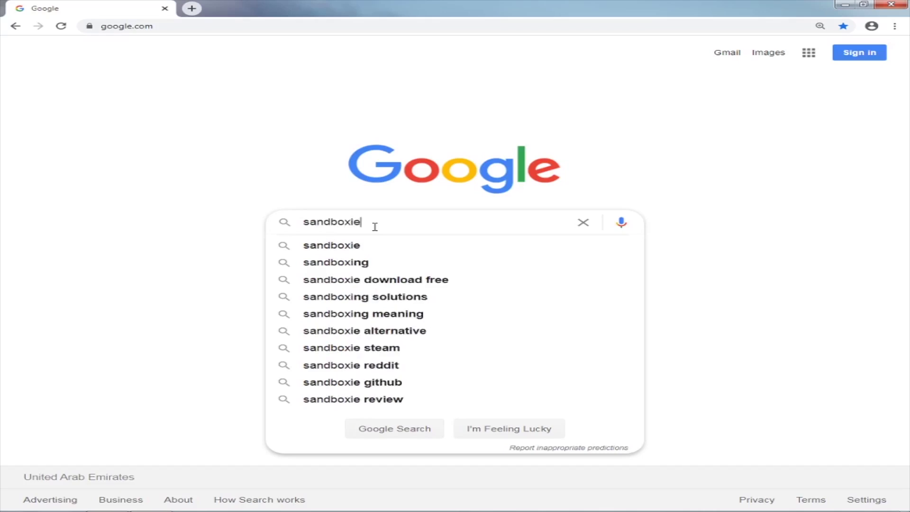
key("Return")
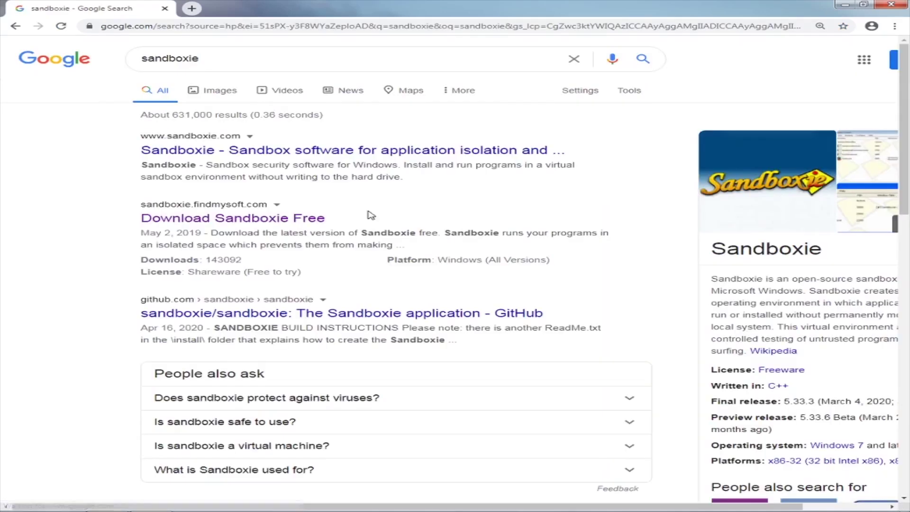
Open the 'Download Sandboxie Free' FindMySoft result from the search results
left_click(275, 219)
left_click(230, 221)
left_click(257, 221)
left_click(263, 221)
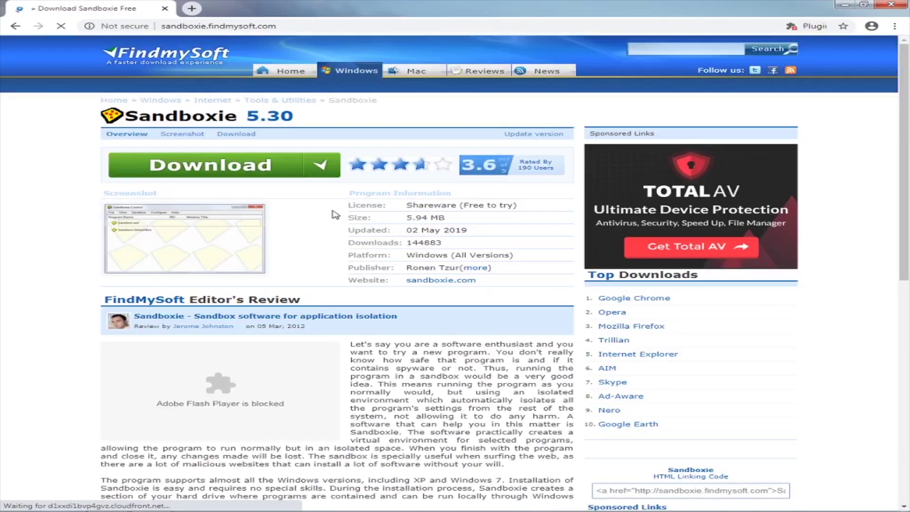
Download the Sandboxie 5.30 installer from FindMySoft's download page
left_click(262, 165)
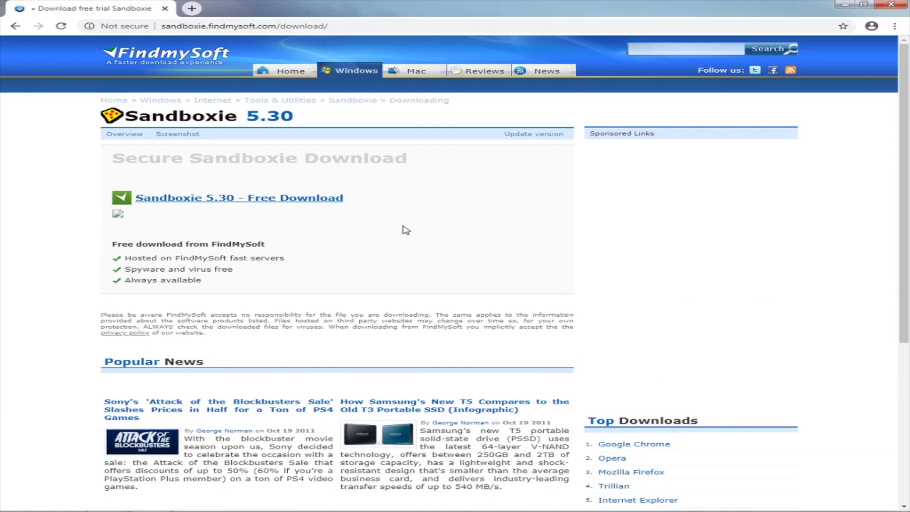
left_click(297, 200)
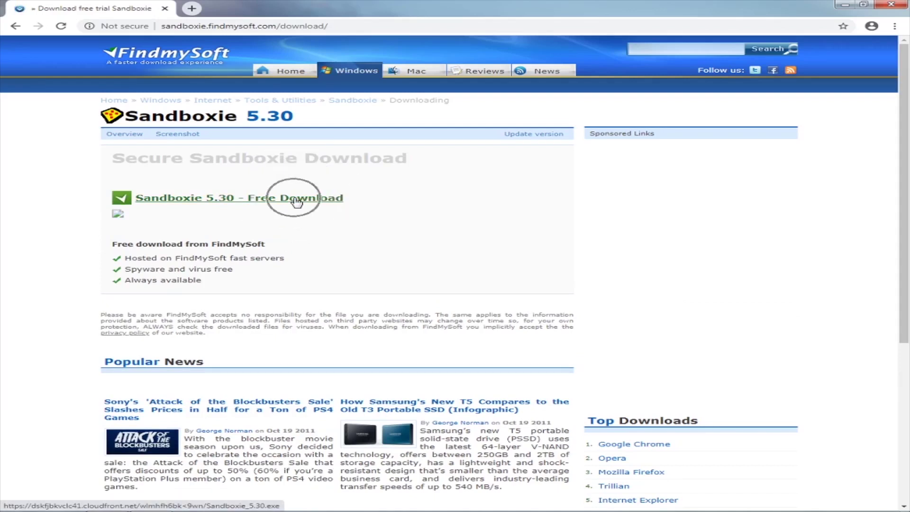
left_click(297, 201)
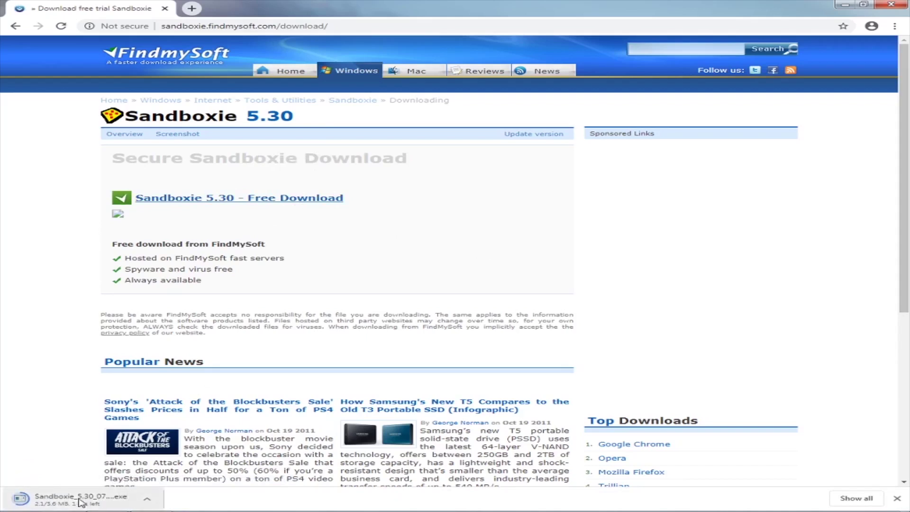
left_click(78, 499)
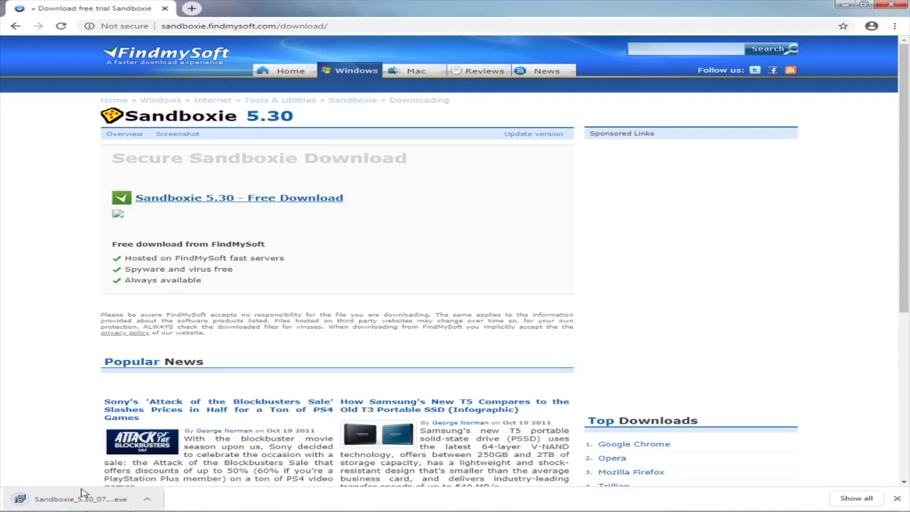
left_click(86, 502)
Show the downloaded installer in Downloads and run it as administrator
right_click(85, 501)
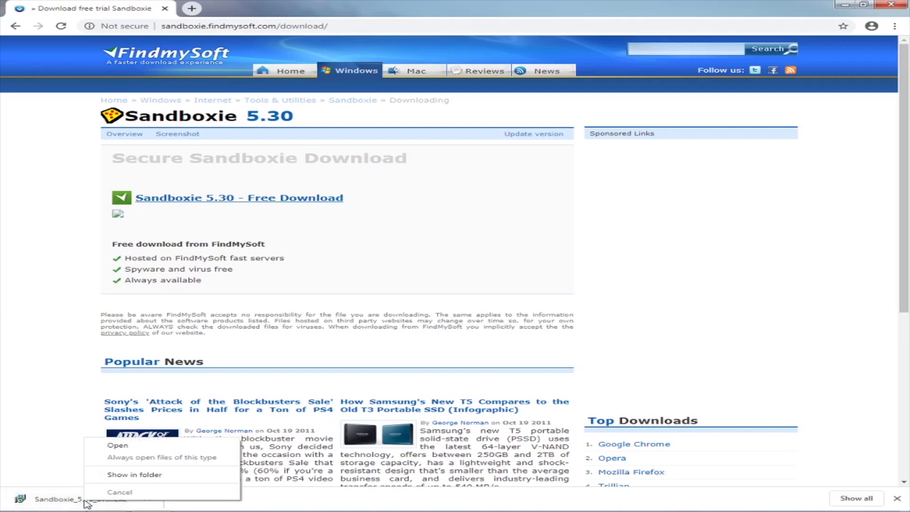
left_click(180, 479)
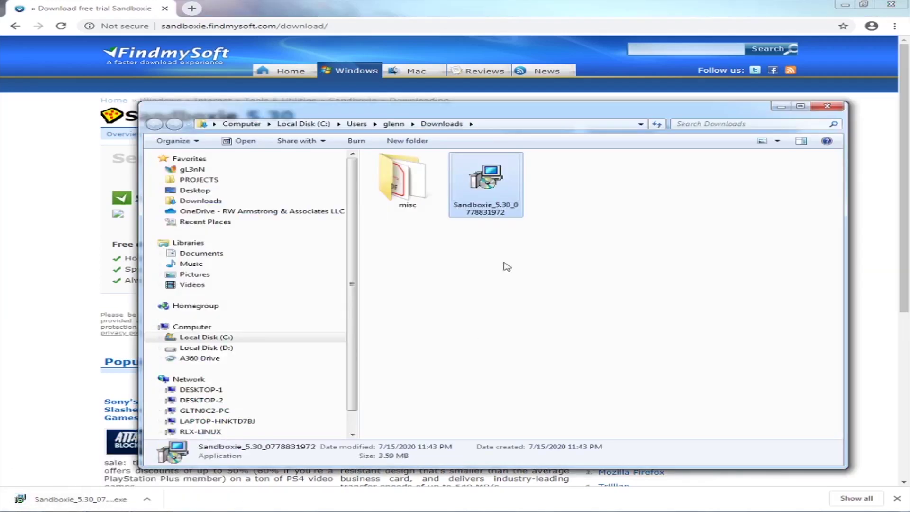
right_click(493, 194)
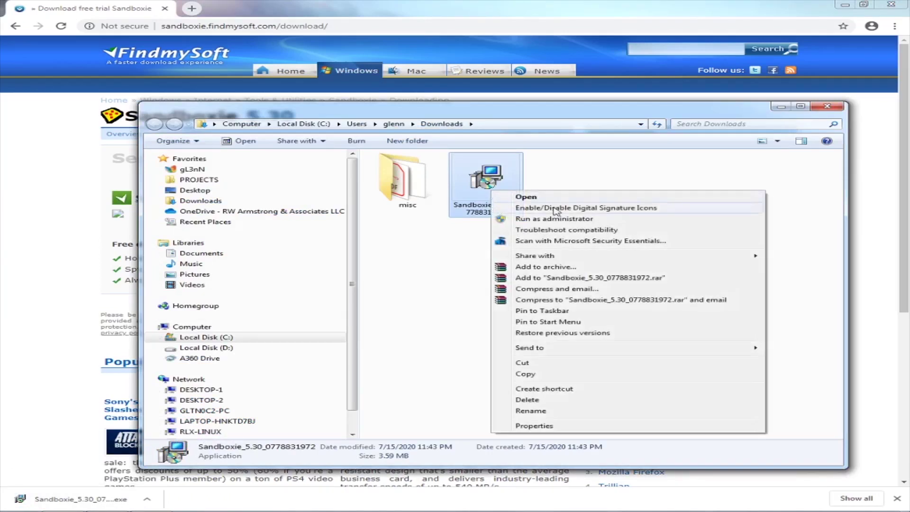
left_click(568, 219)
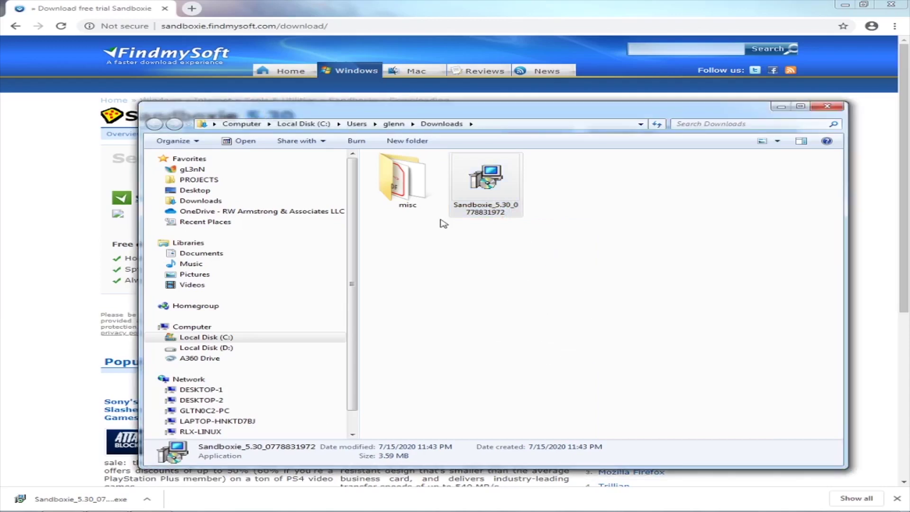
left_click_drag(482, 142, 392, 177)
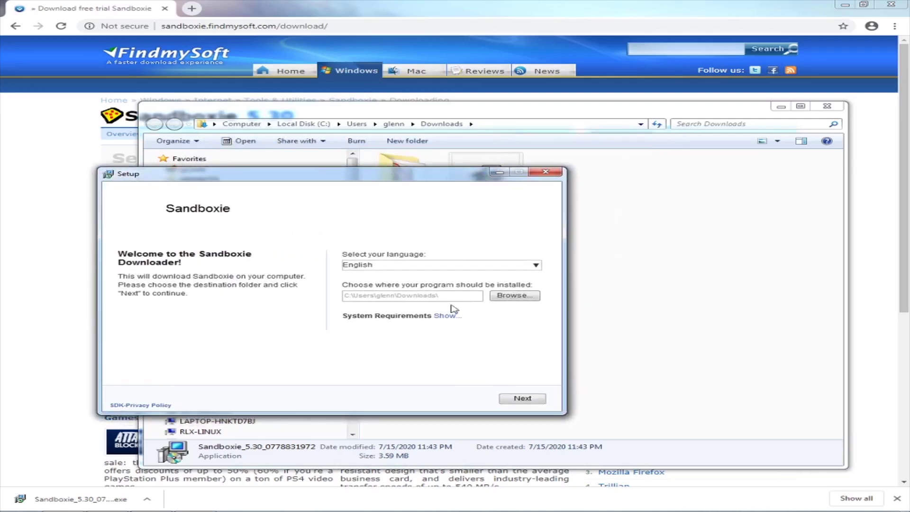
Run the downloader, decline the Avast antivirus offer, finish, and choose Install Now
left_click(533, 401)
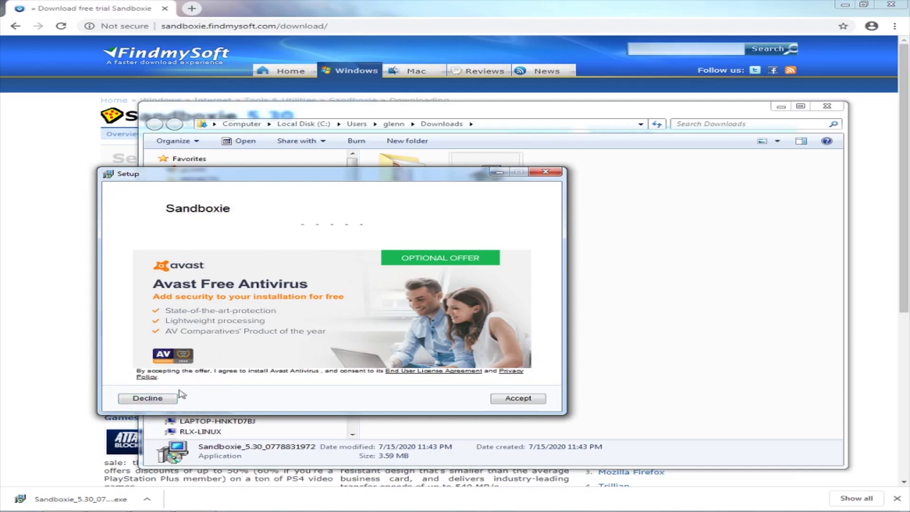
left_click(147, 399)
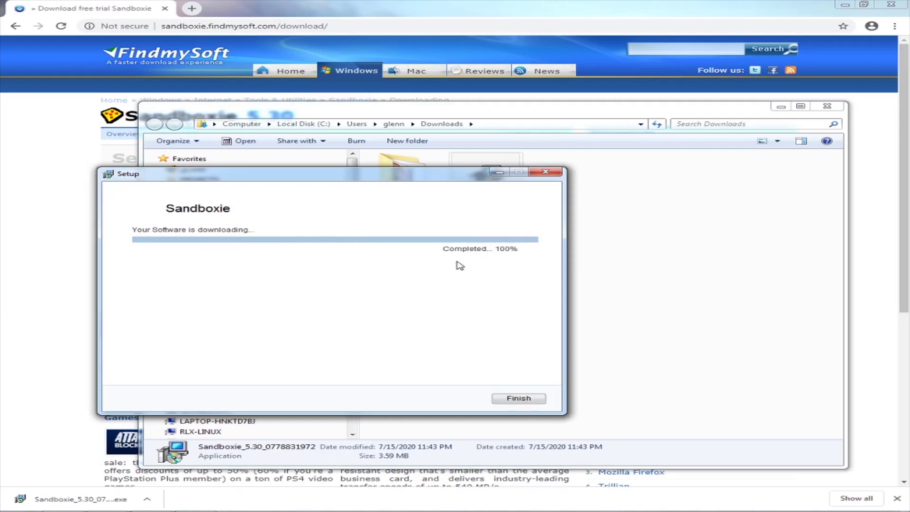
left_click(528, 399)
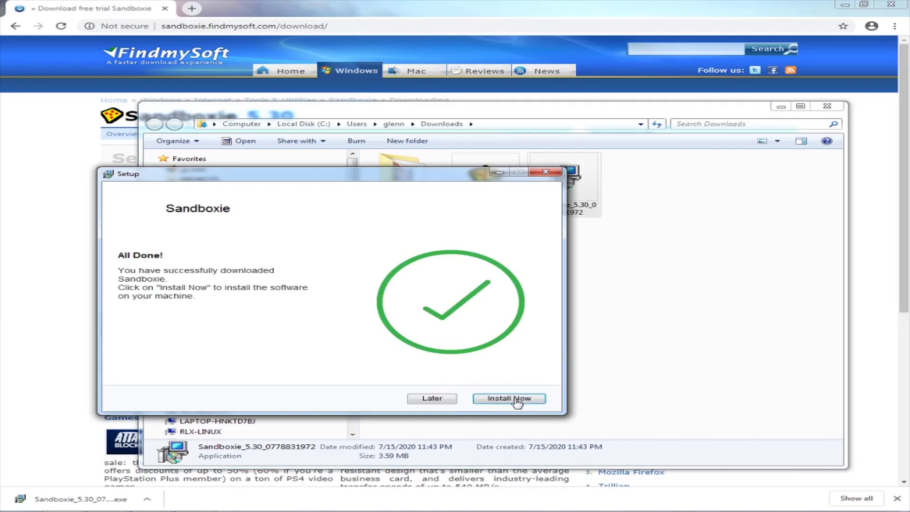
left_click(518, 399)
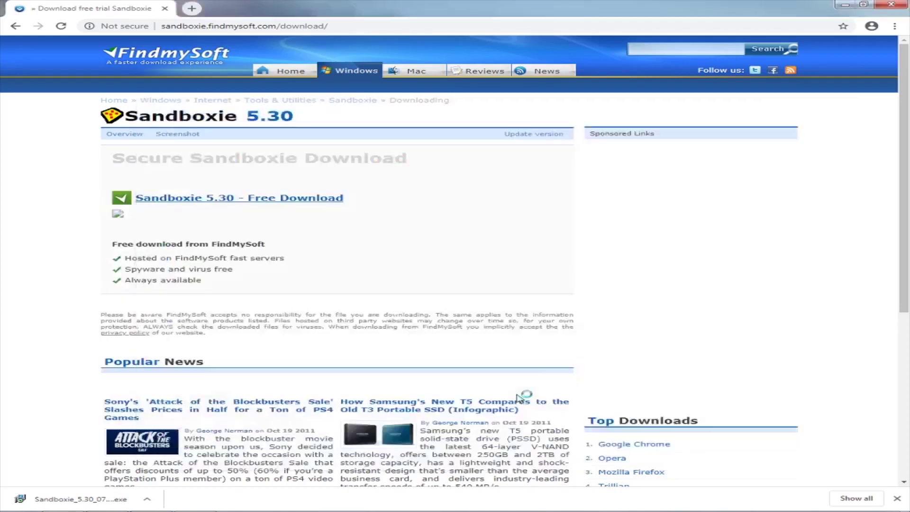
Install Sandboxie 5.28 and its driver into C:\Program Files\Sandboxie, then close Chrome
left_click(459, 283)
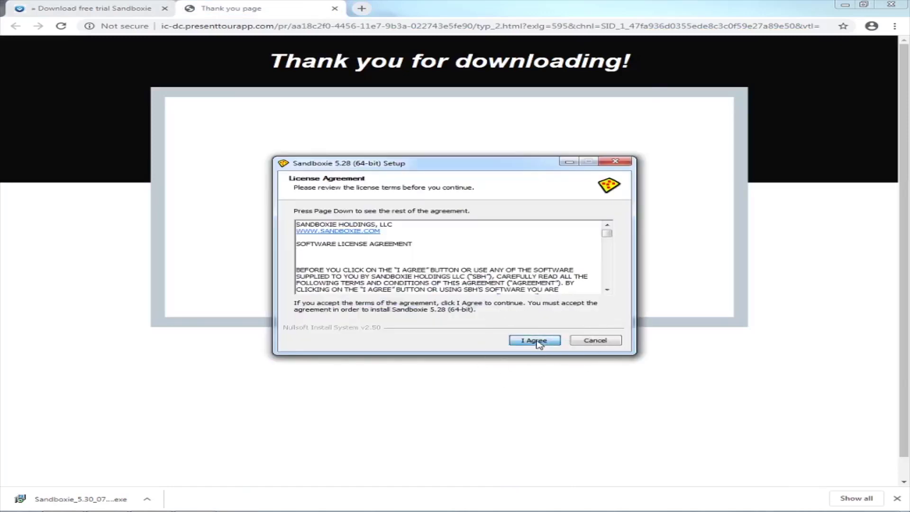
left_click(539, 341)
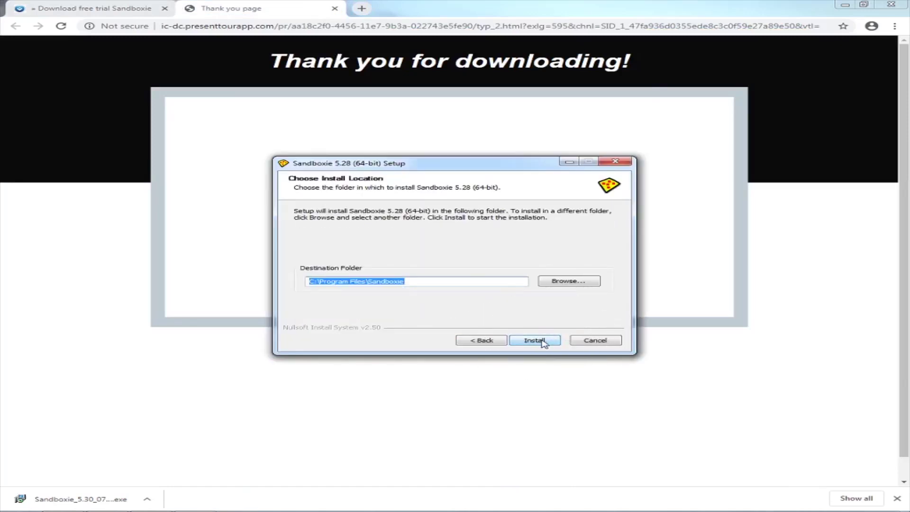
left_click(536, 341)
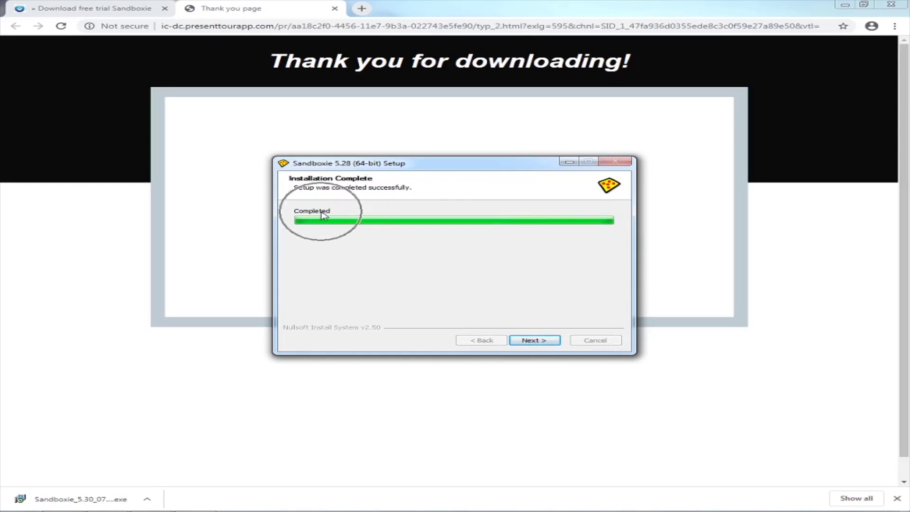
left_click(538, 341)
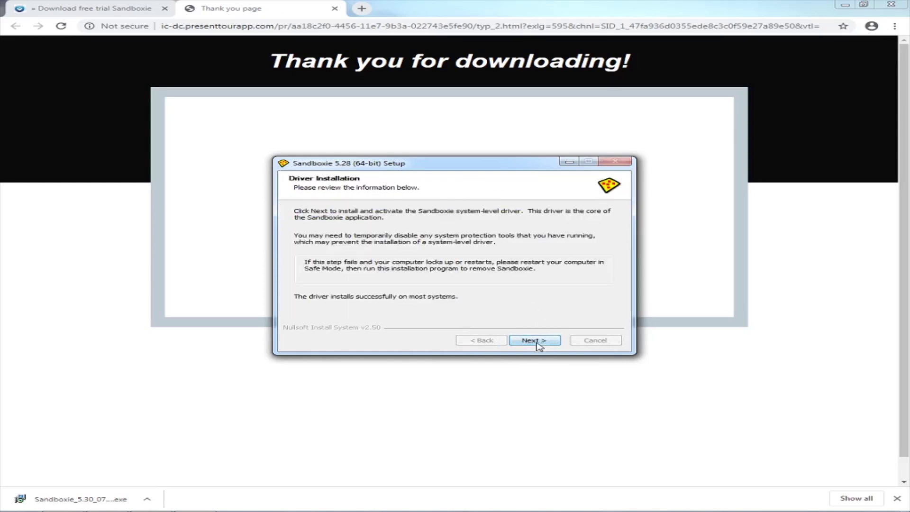
left_click(538, 340)
left_click(533, 341)
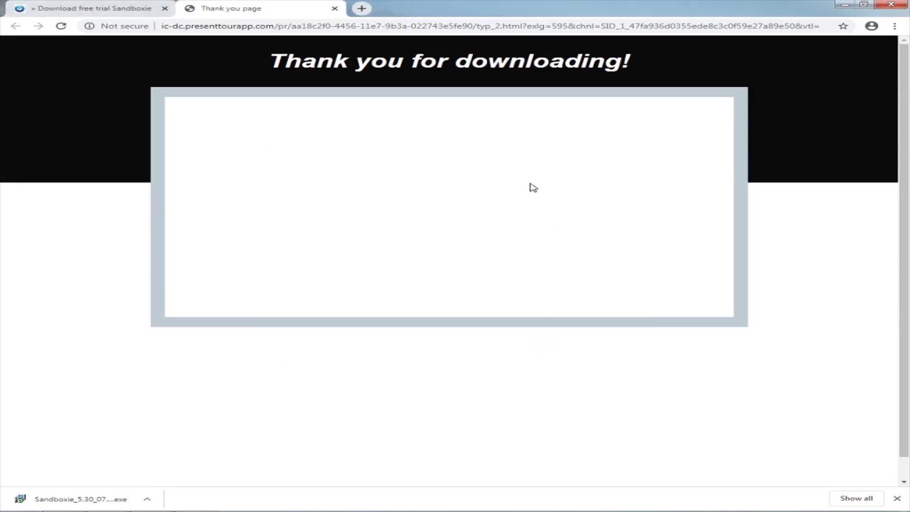
left_click(890, 5)
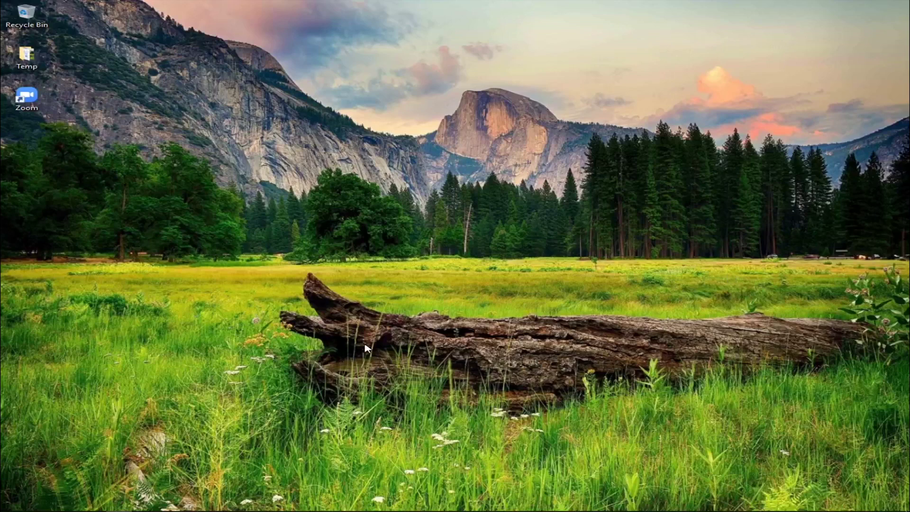
Bring up Sandboxie Control and create a new sandbox named zoom1
left_click(144, 505)
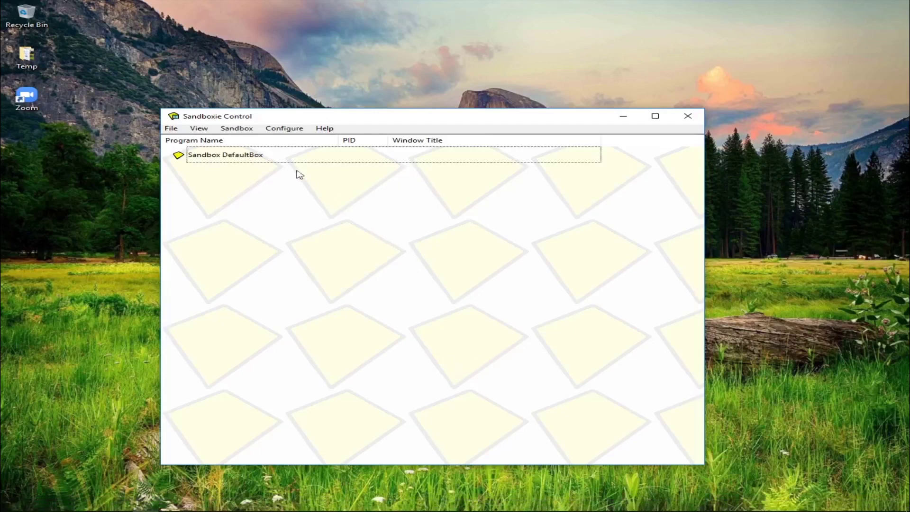
left_click(246, 130)
left_click(247, 130)
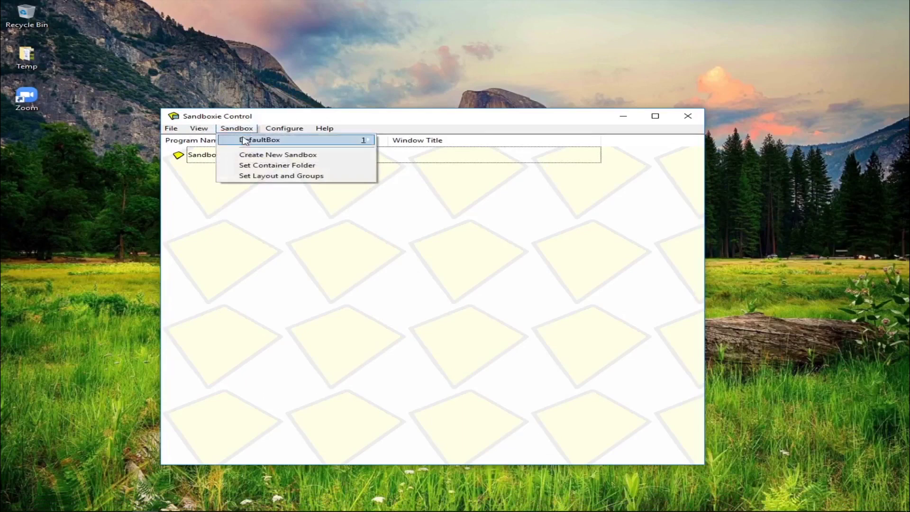
left_click(321, 159)
left_click(322, 158)
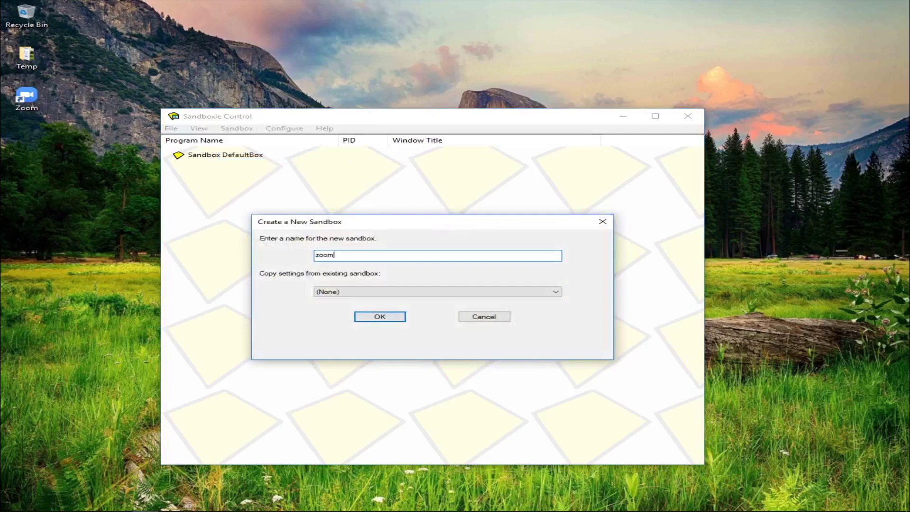
left_click(394, 318)
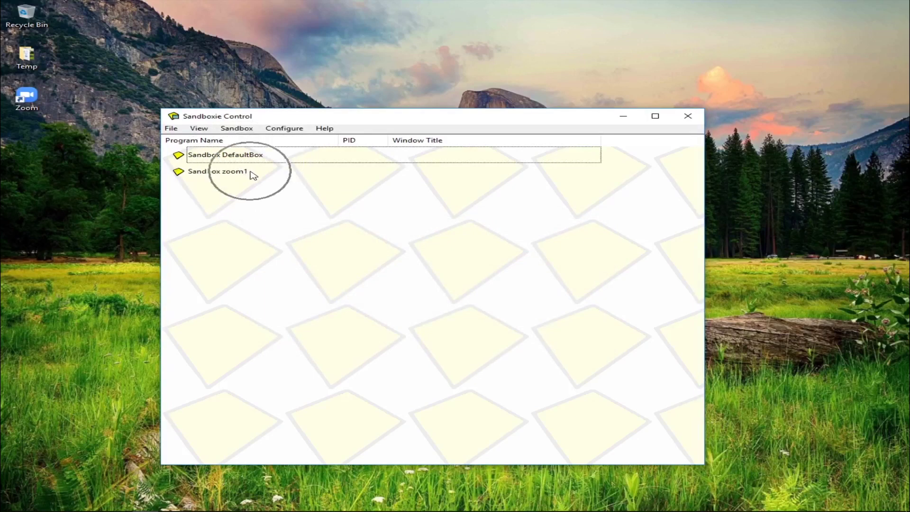
Create sandboxes zoom2, zoom3 and zoom4, then reposition and narrow the window
left_click(237, 128)
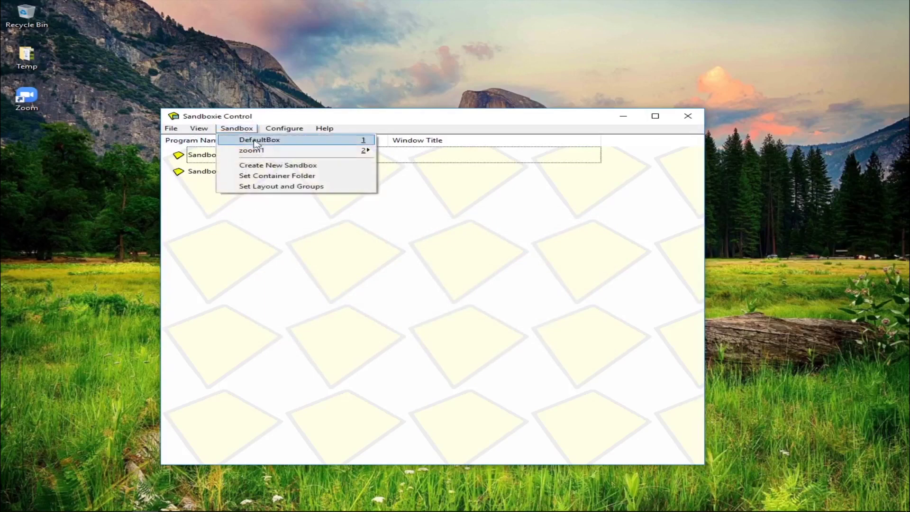
left_click(320, 166)
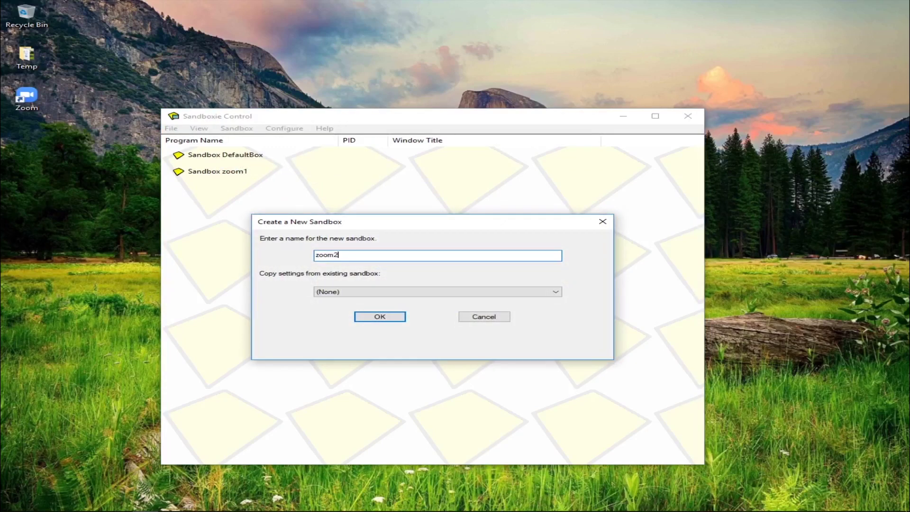
left_click(380, 317)
left_click(237, 129)
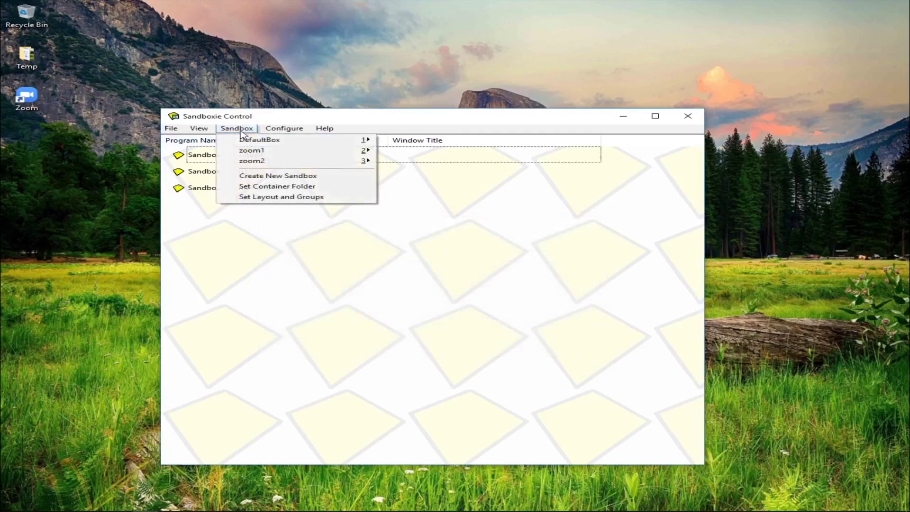
left_click(316, 176)
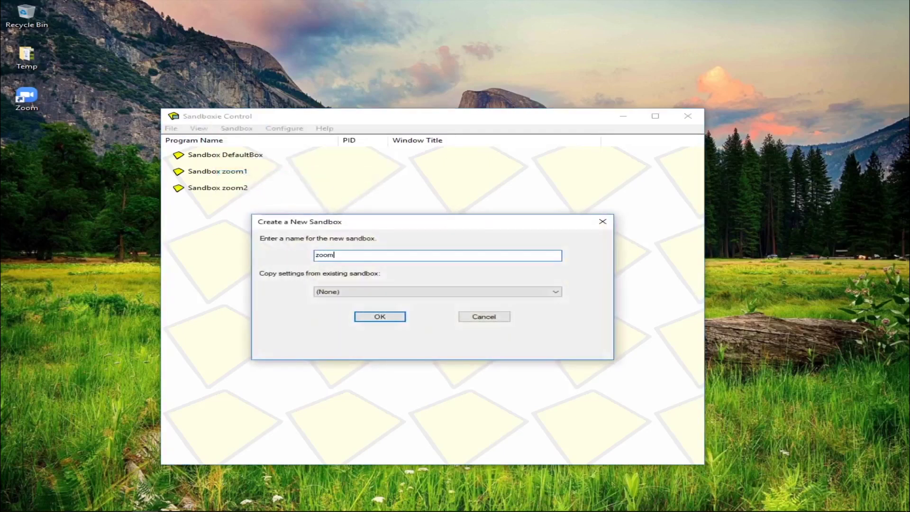
left_click(386, 319)
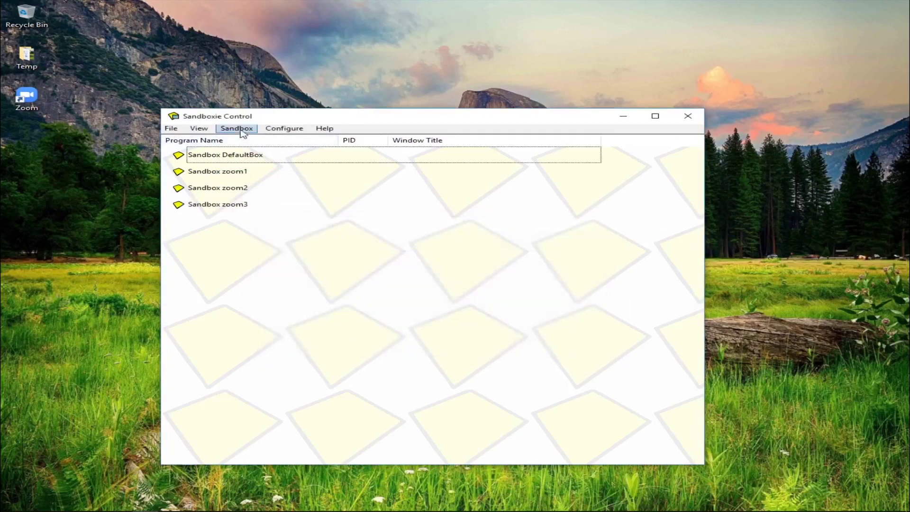
left_click(241, 130)
left_click(302, 189)
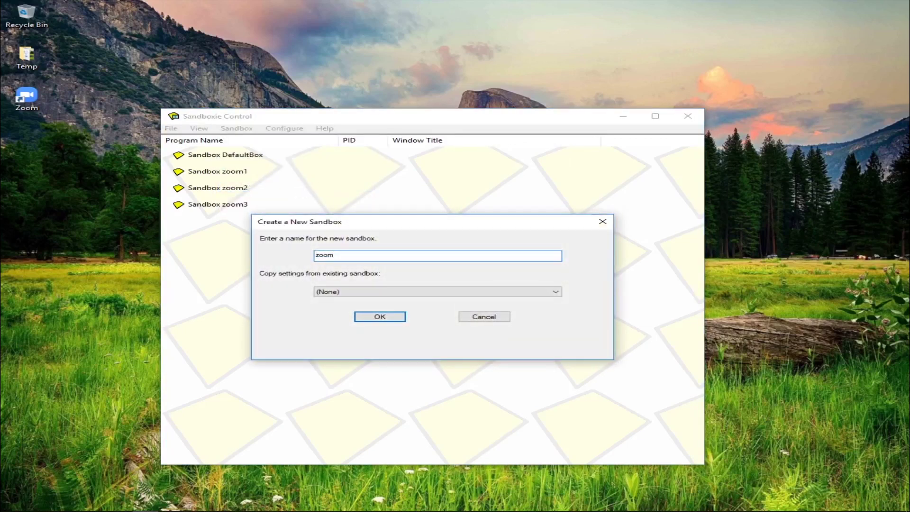
left_click(380, 317)
left_click_drag(394, 117, 456, 80)
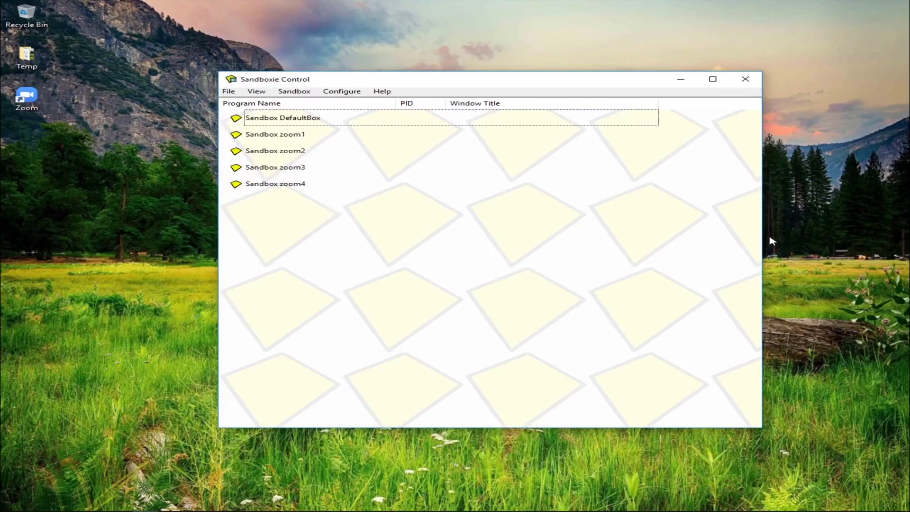
left_click_drag(760, 236, 632, 235)
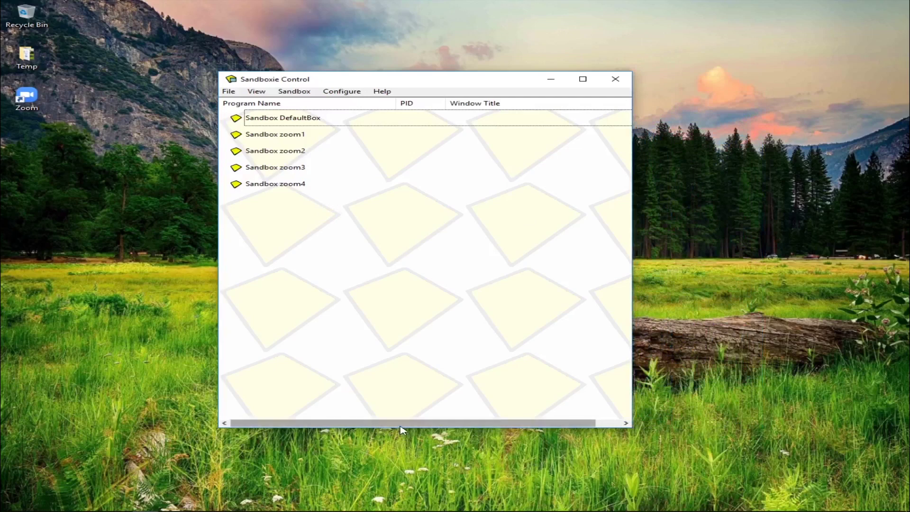
Shorten Sandboxie Control, launch Zoom from the desktop, and place both windows side by side
left_click_drag(400, 428, 401, 359)
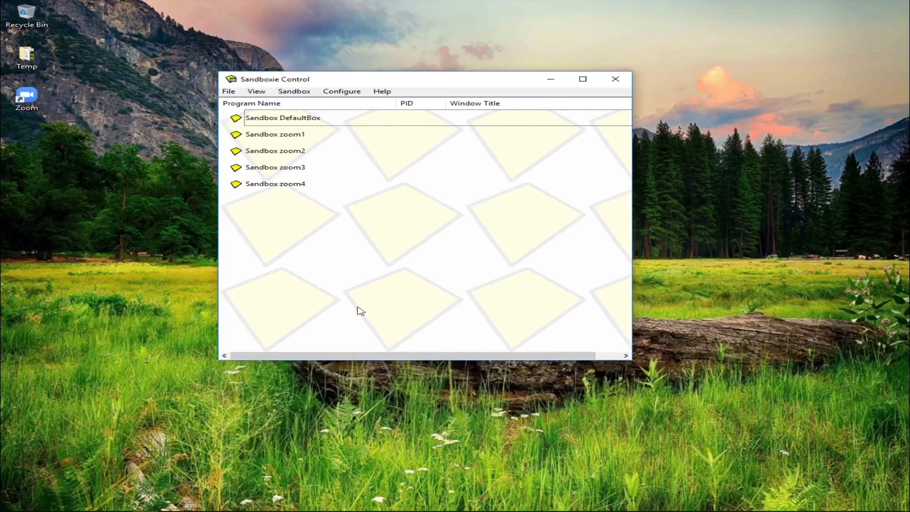
left_click(43, 108)
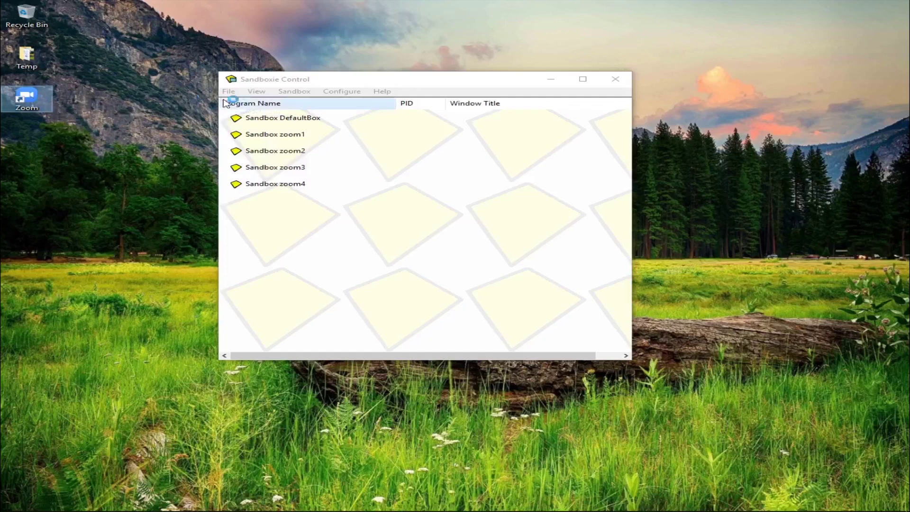
left_click_drag(430, 81, 631, 95)
left_click_drag(414, 164, 233, 24)
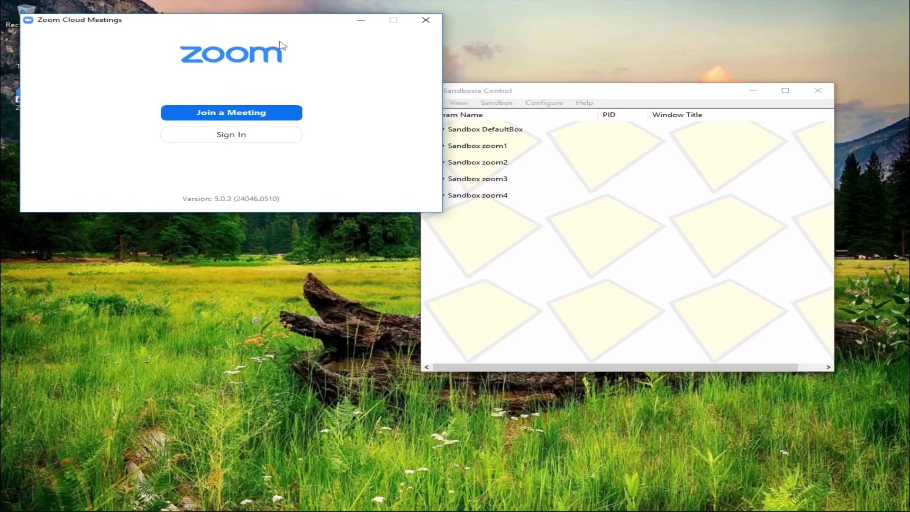
left_click_drag(540, 98, 563, 116)
left_click_drag(275, 25, 294, 22)
left_click_drag(533, 110, 540, 120)
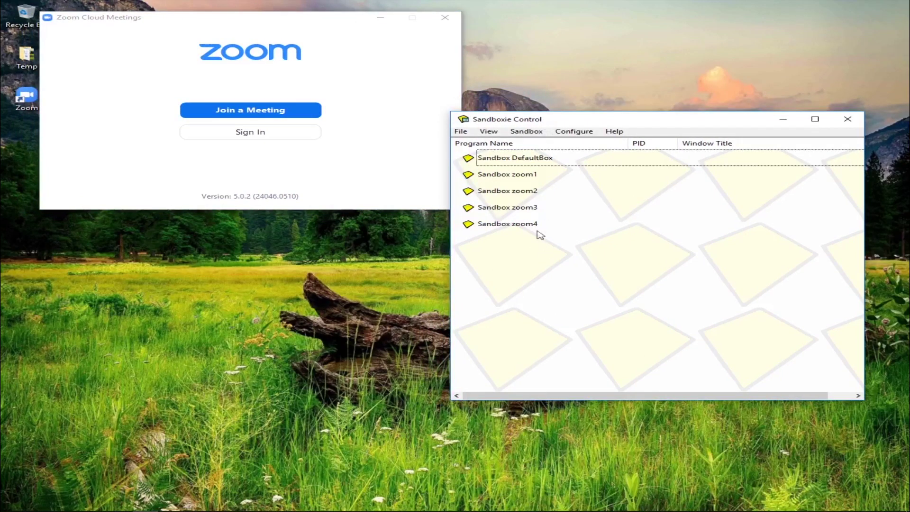
Start Run Any Program in the zoom1 sandbox and place its prompt below the Zoom window
right_click(528, 179)
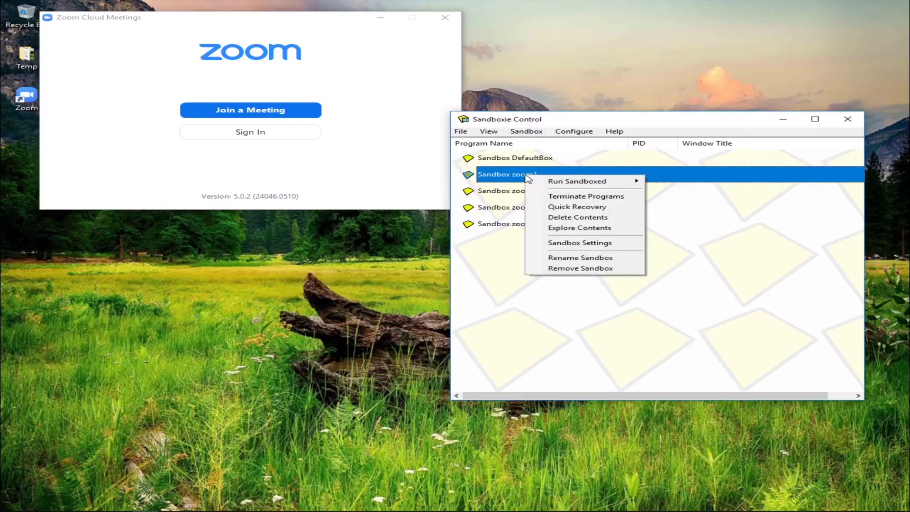
mouse_move(597, 186)
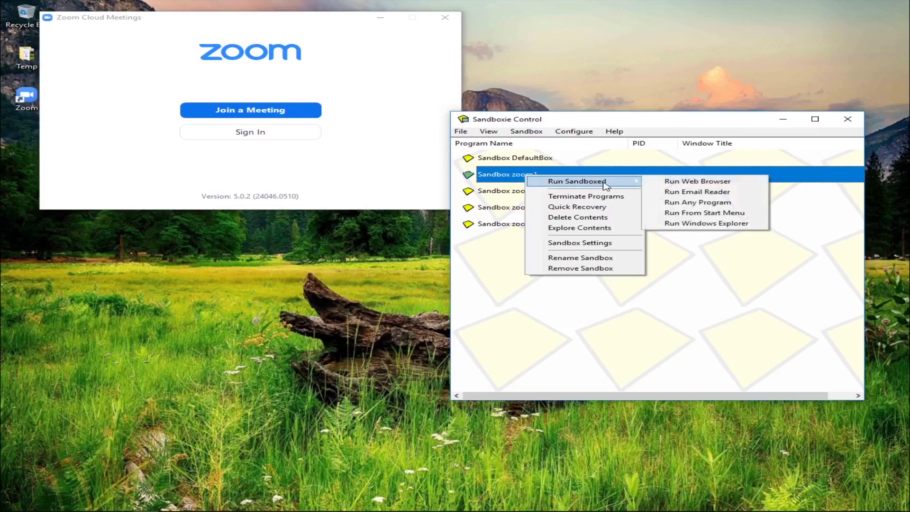
left_click(714, 207)
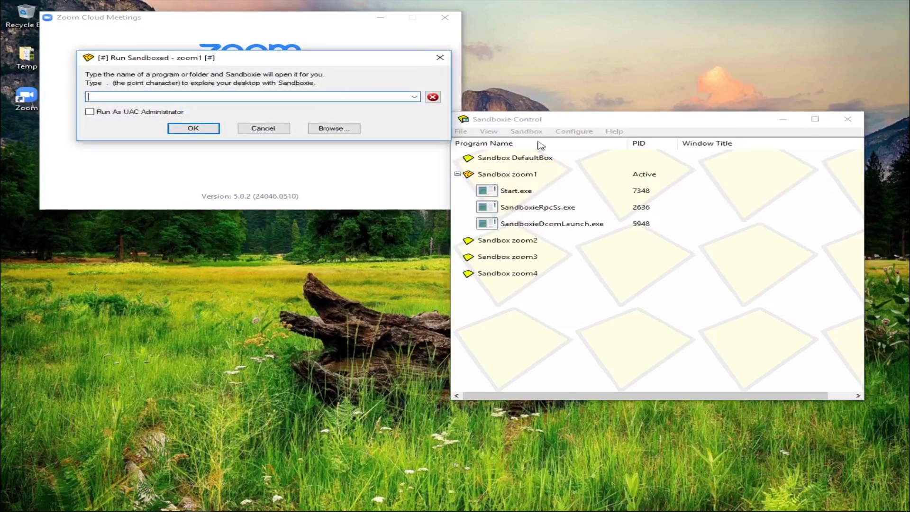
left_click_drag(260, 60, 287, 258)
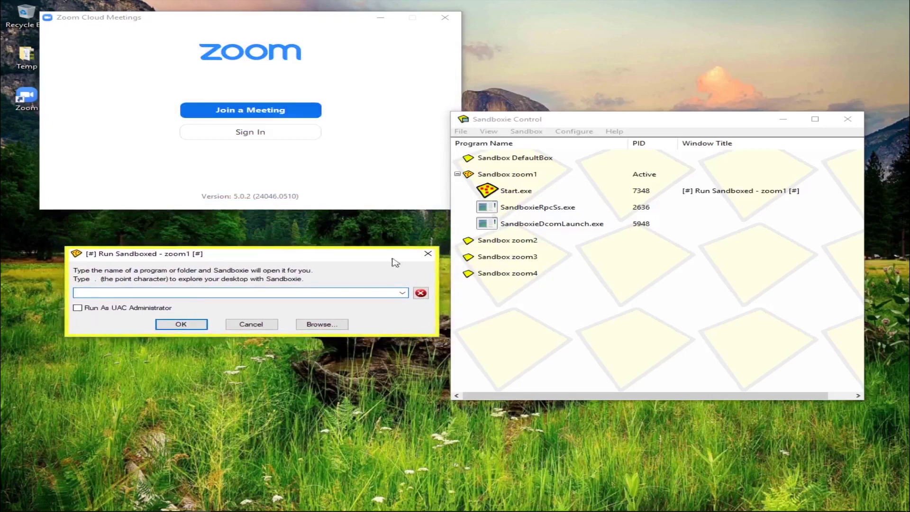
mouse_move(301, 252)
left_mouse_down()
mouse_move(312, 252)
mouse_move(290, 258)
mouse_move(309, 248)
mouse_move(300, 245)
left_mouse_up()
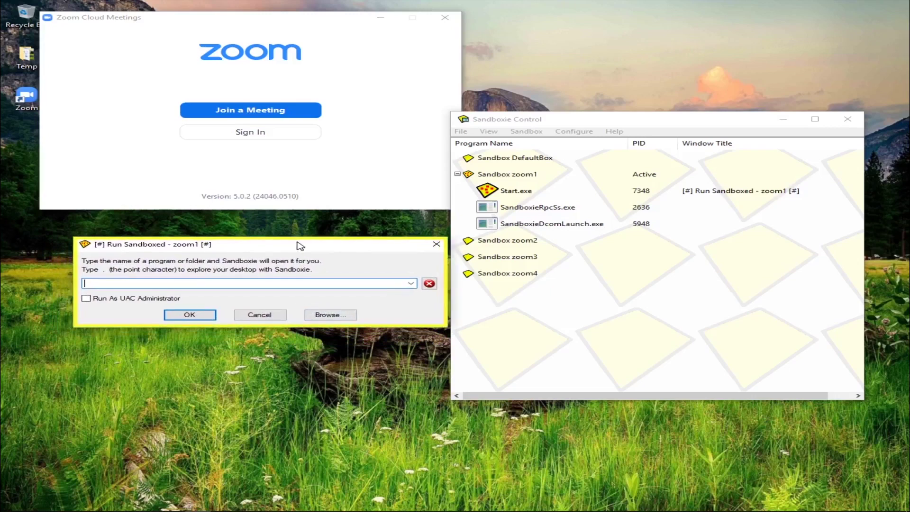
left_click_drag(300, 245, 302, 243)
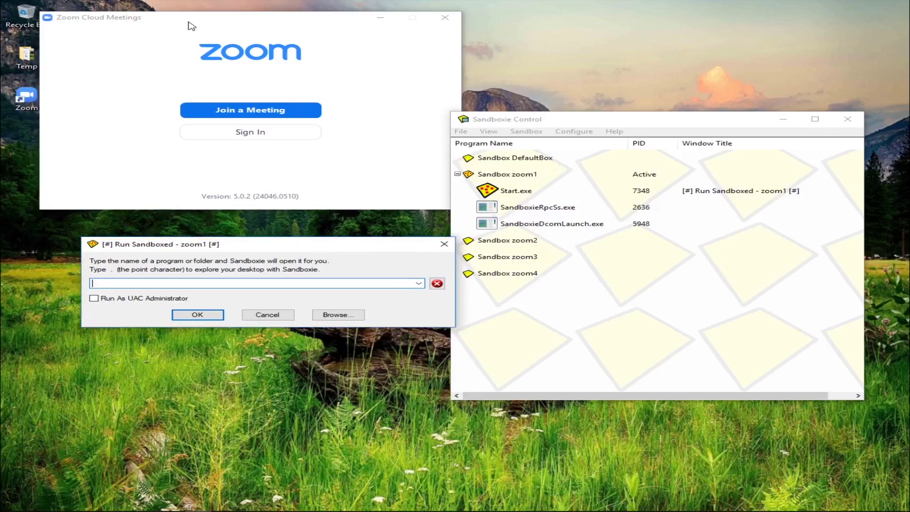
left_click_drag(192, 27, 233, 23)
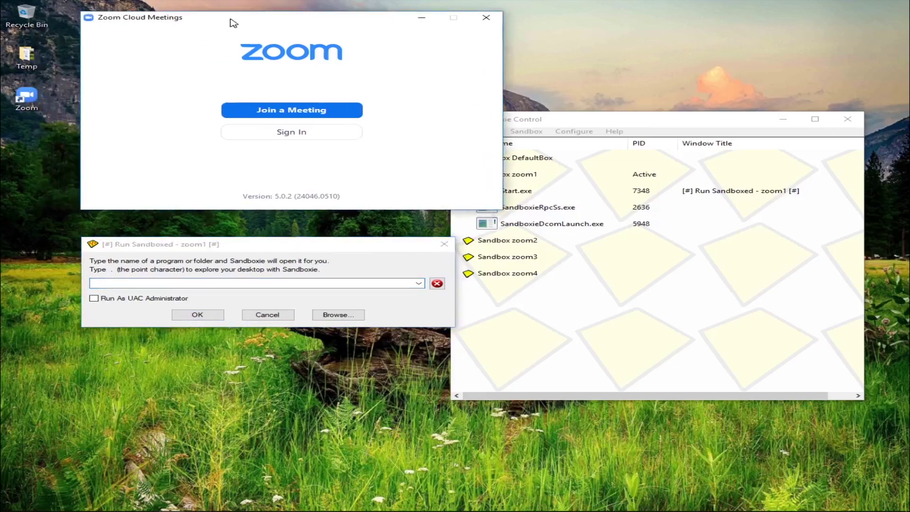
left_click(32, 98)
Open the Zoom shortcut's file location, copy the Zoom\bin folder path, and close Explorer
right_click(32, 98)
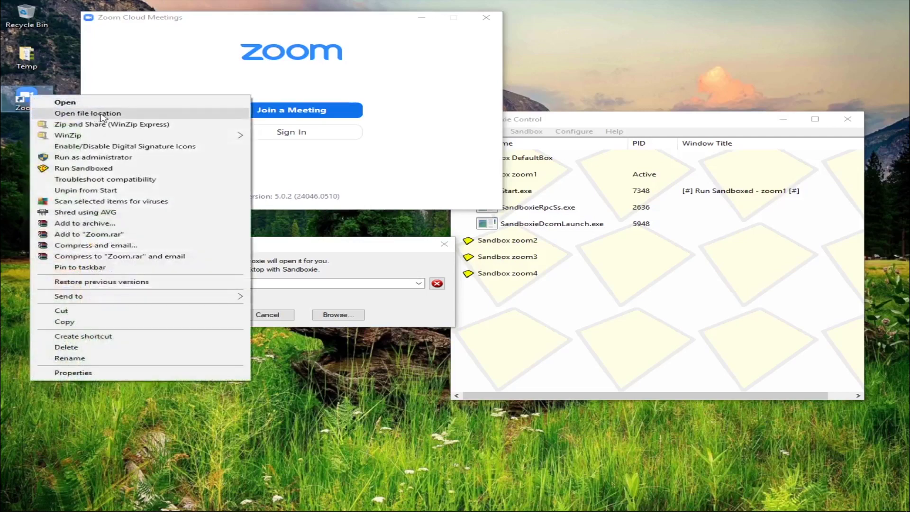
left_click(105, 114)
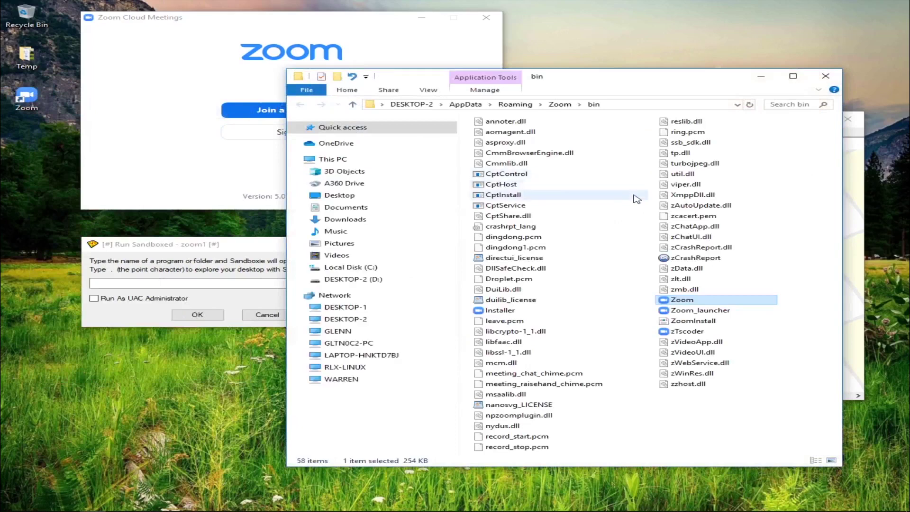
left_click(617, 104)
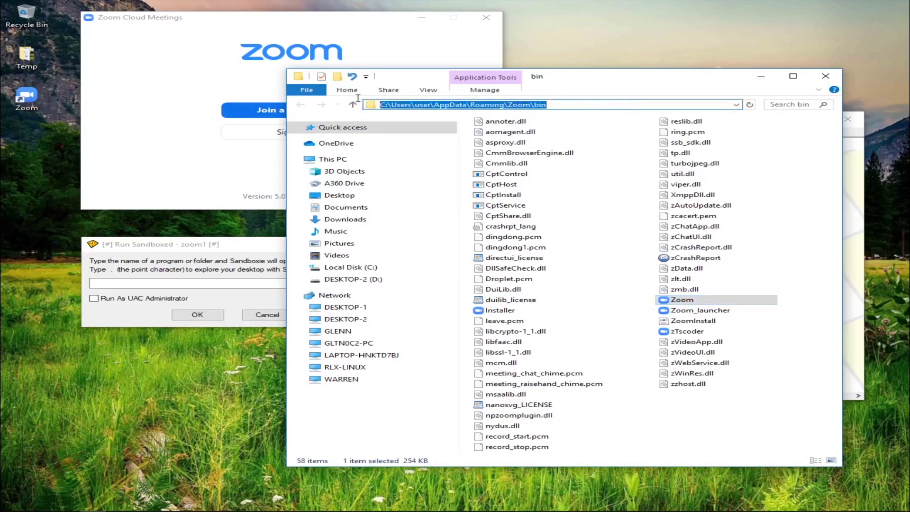
right_click(473, 105)
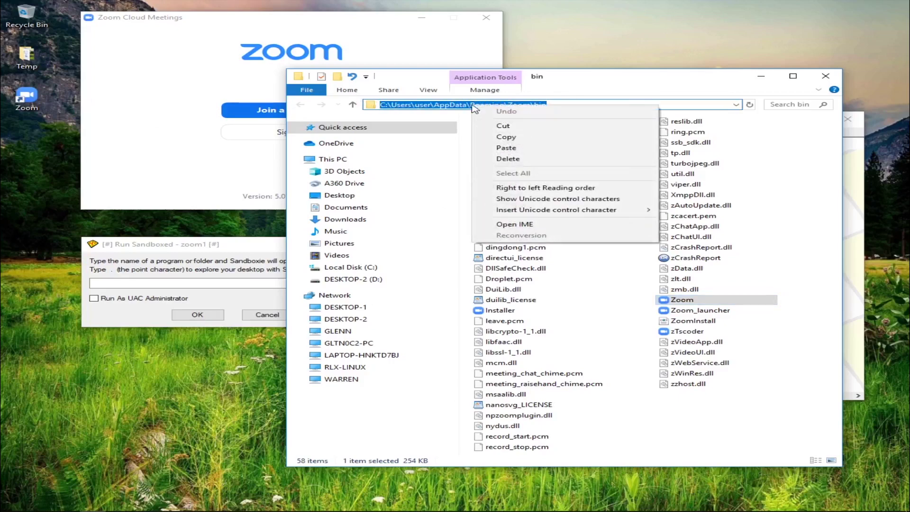
left_click(506, 137)
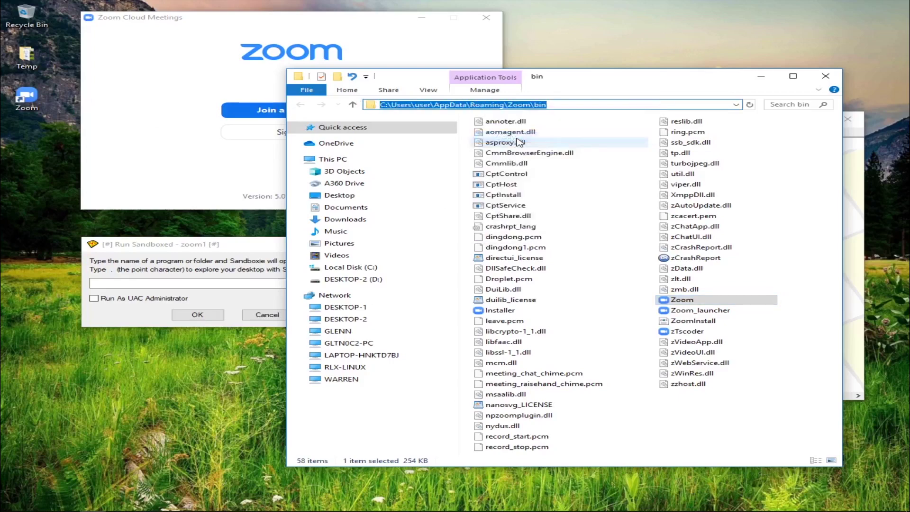
left_click(823, 78)
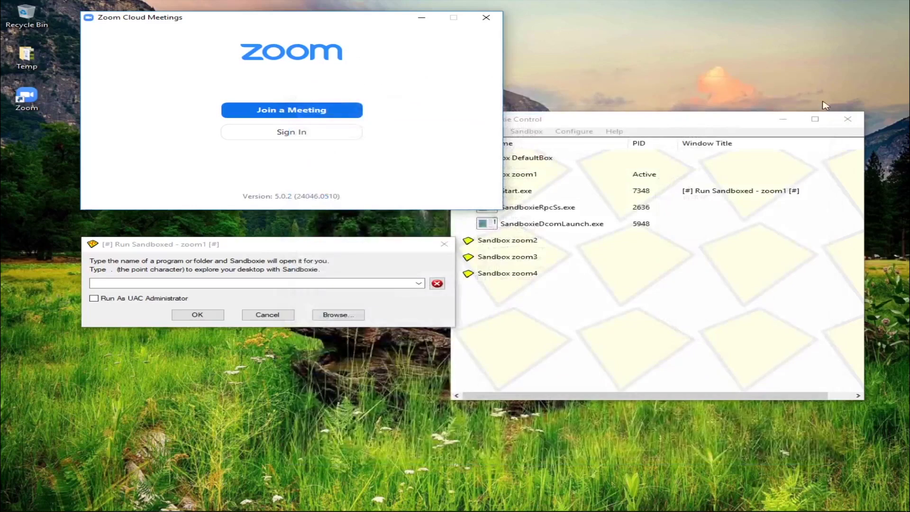
left_click(223, 283)
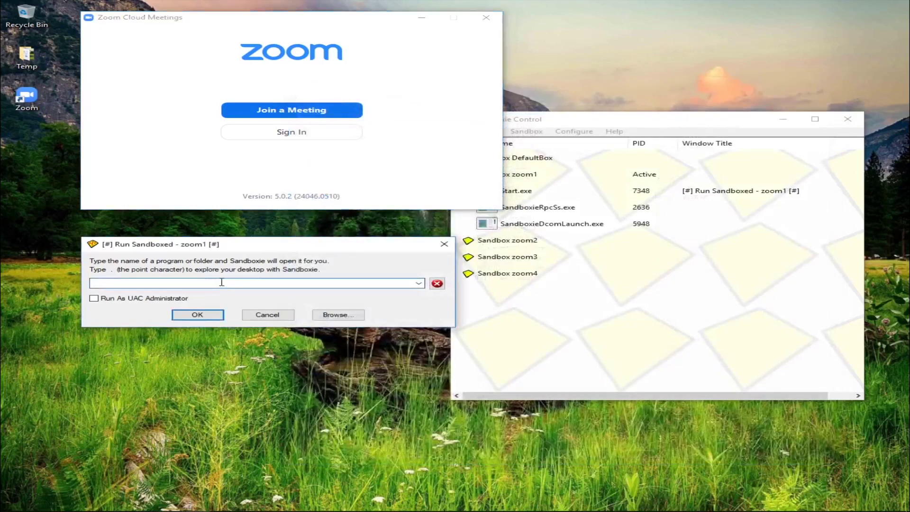
Browse to the pasted Zoom\bin path and pick Zoom.exe as zoom1's program
left_click(337, 315)
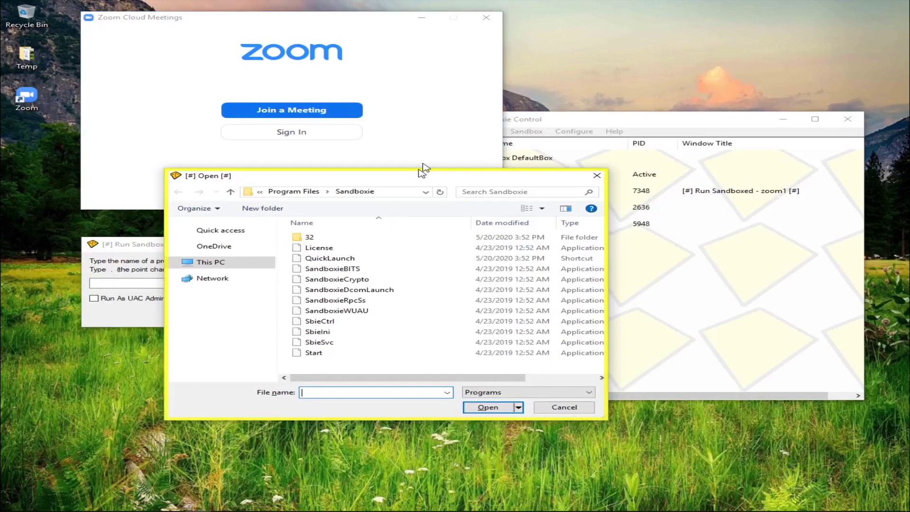
left_click(415, 167)
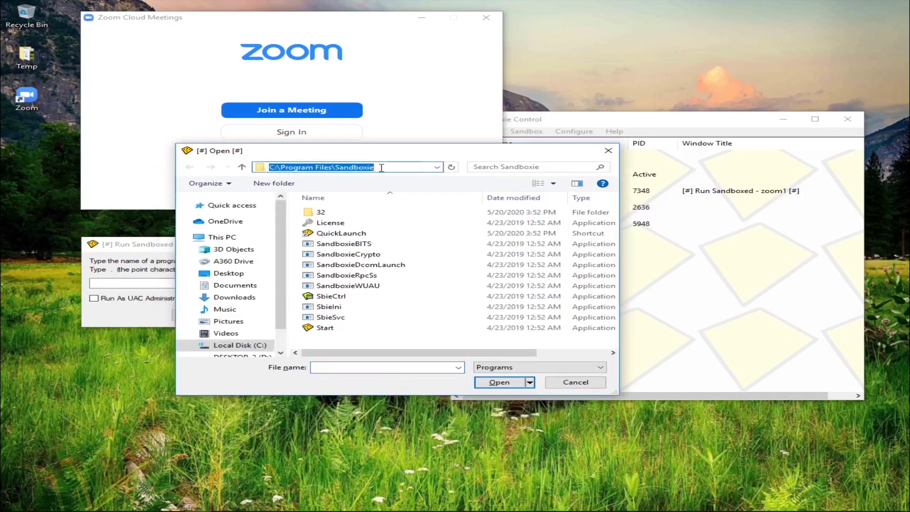
key("BackSpace")
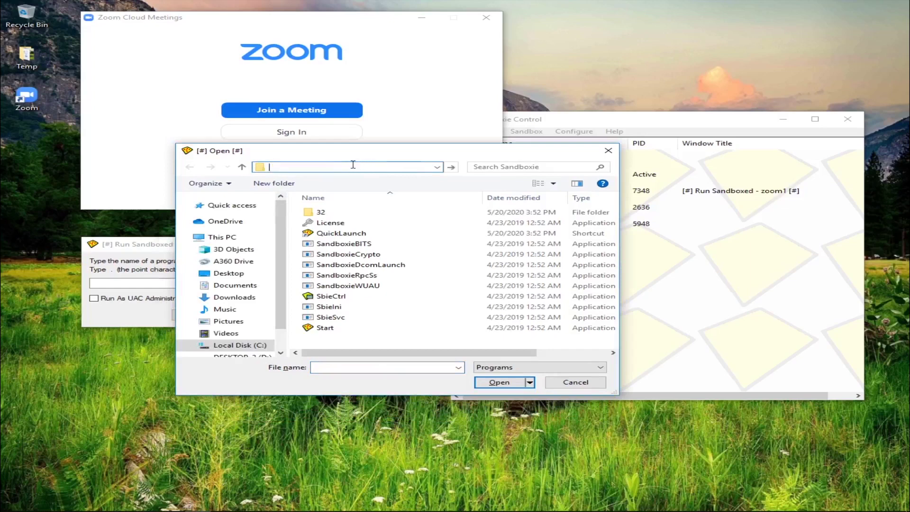
right_click(315, 166)
left_click(350, 207)
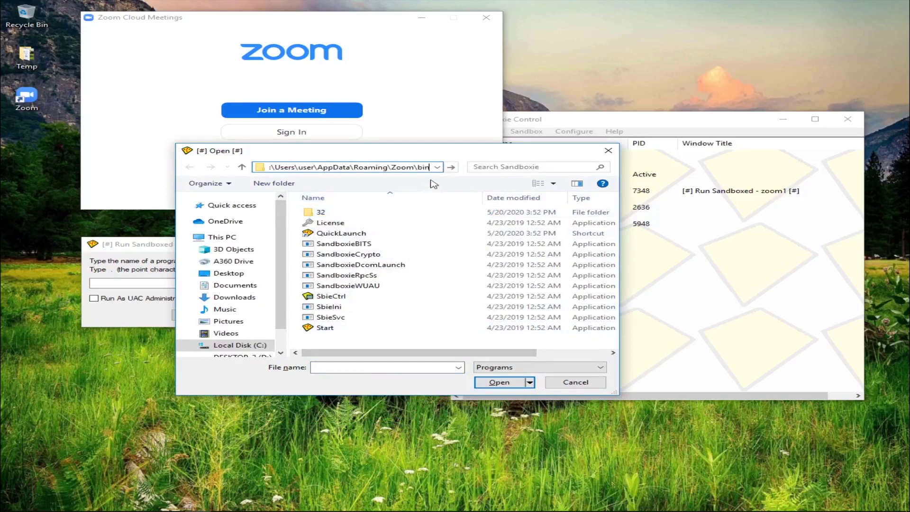
key("Return")
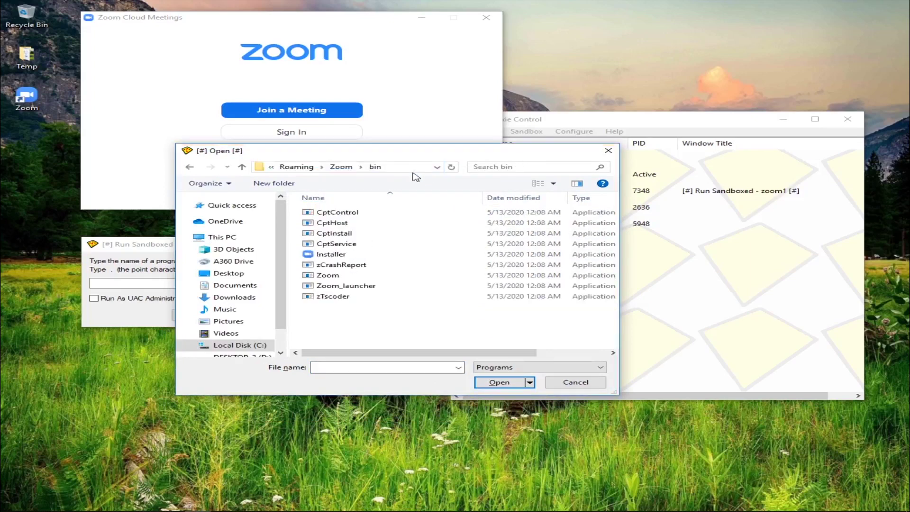
left_click(334, 278)
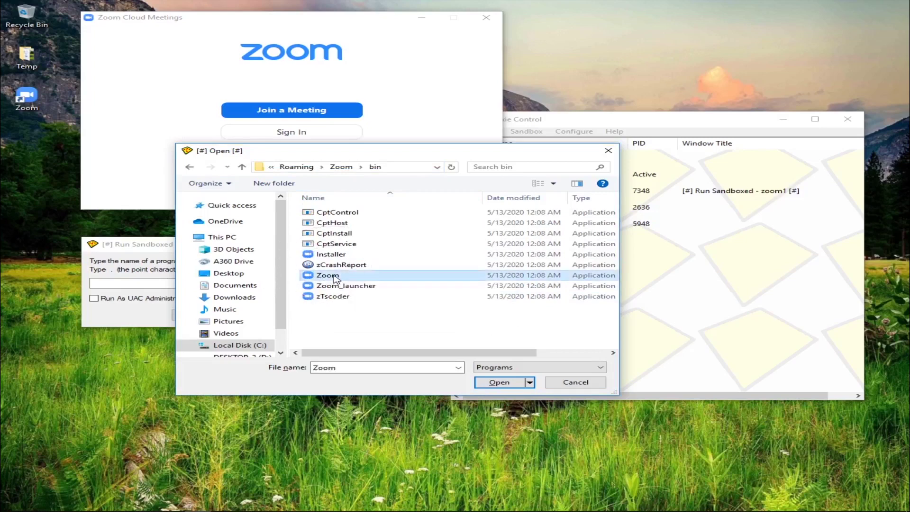
left_click(498, 382)
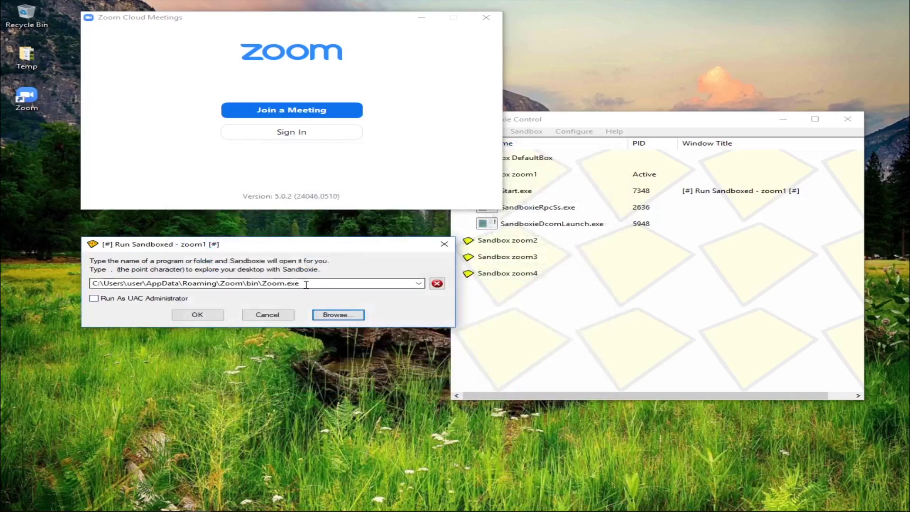
key("Tab")
key("ctrl+c")
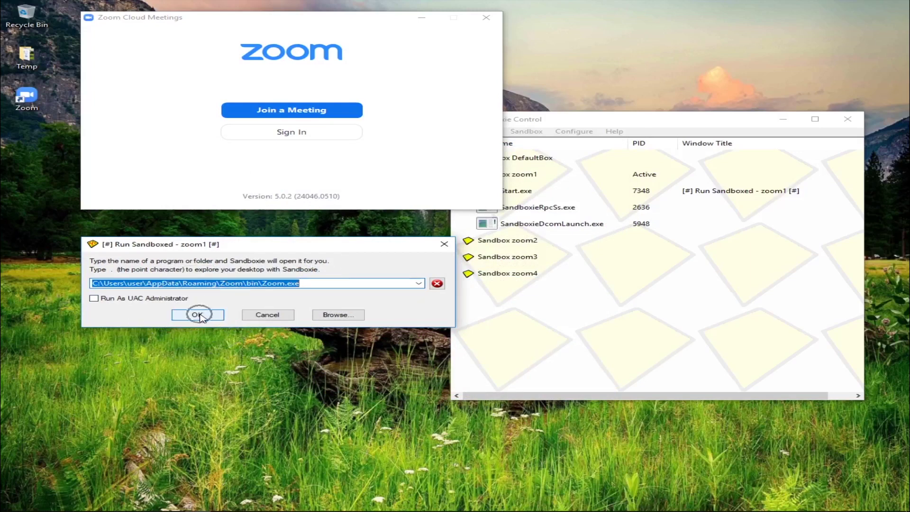
Run Zoom in the zoom1 sandbox, then reposition the normal Zoom window and Sandboxie Control
left_click_drag(260, 245, 262, 250)
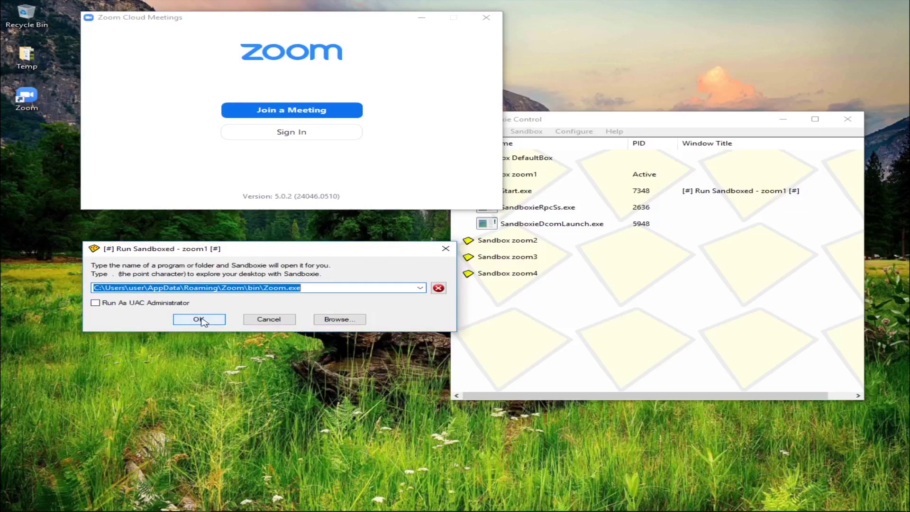
left_click(200, 321)
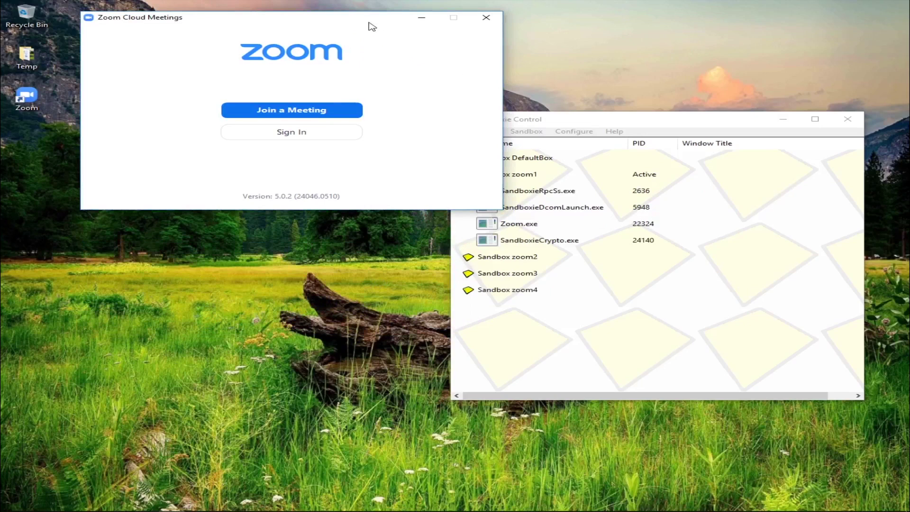
left_click_drag(356, 23, 281, 17)
left_click_drag(581, 123, 610, 59)
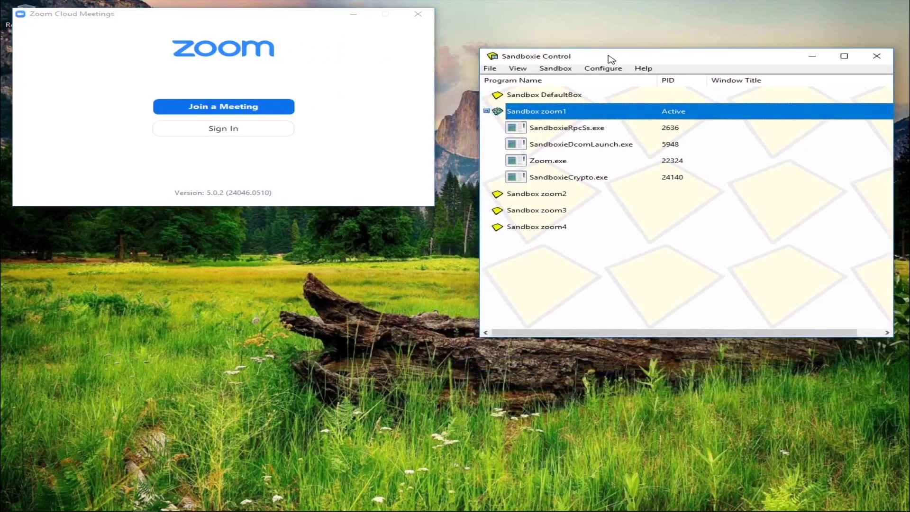
Place the sandboxed Zoom window lower left beside the normal one and collapse zoom1's process list
left_click_drag(462, 165, 246, 230)
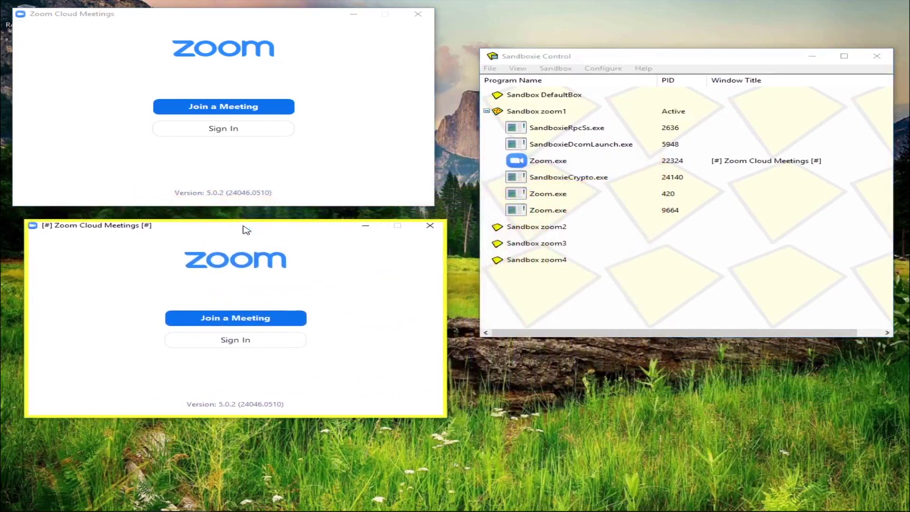
left_click_drag(288, 23, 311, 19)
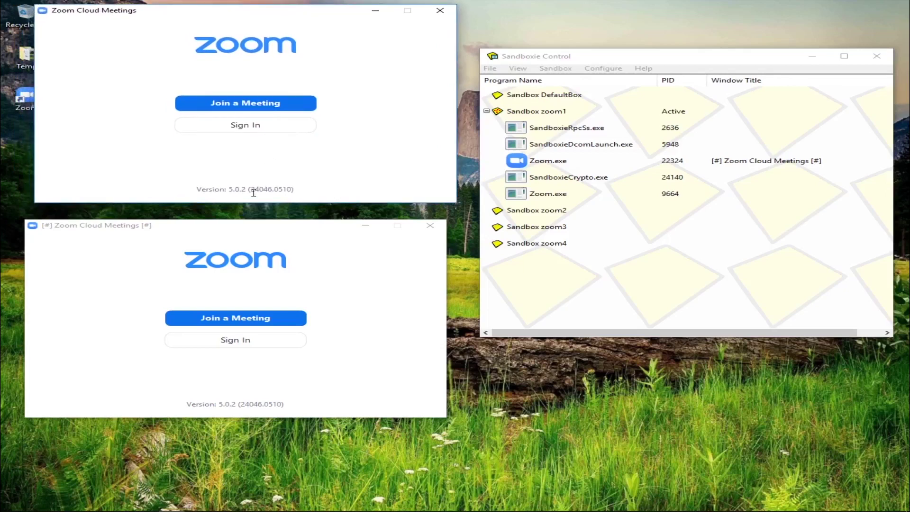
mouse_move(247, 226)
left_mouse_down()
mouse_move(264, 225)
mouse_move(252, 225)
left_mouse_up()
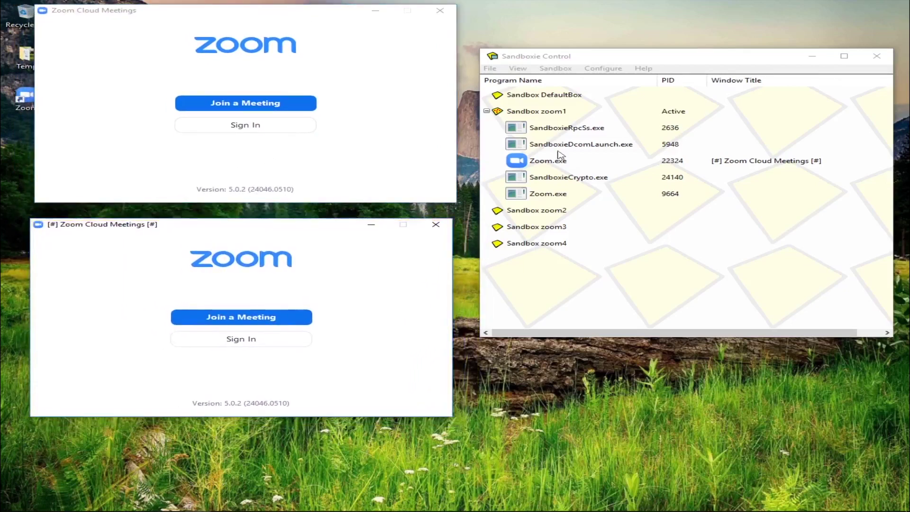
left_click(486, 111)
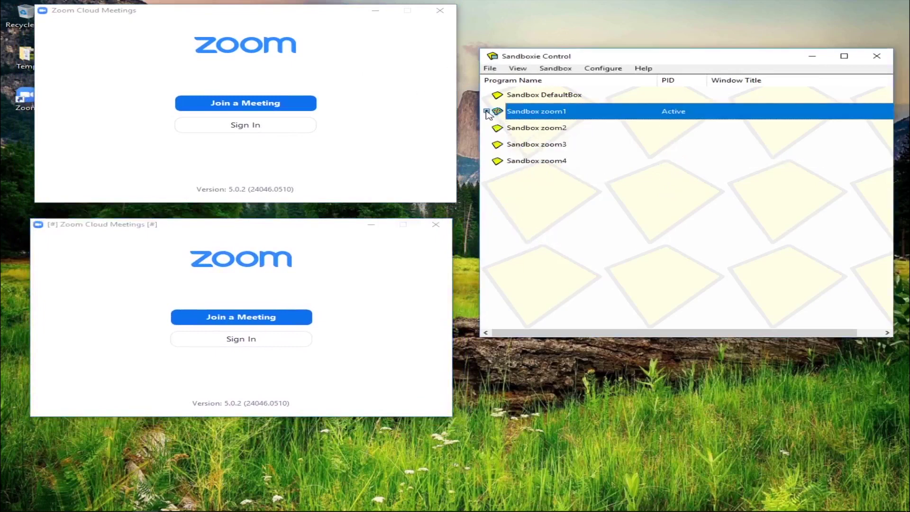
Open Run Any Program for the zoom2 sandbox and center its dialog
left_click(549, 128)
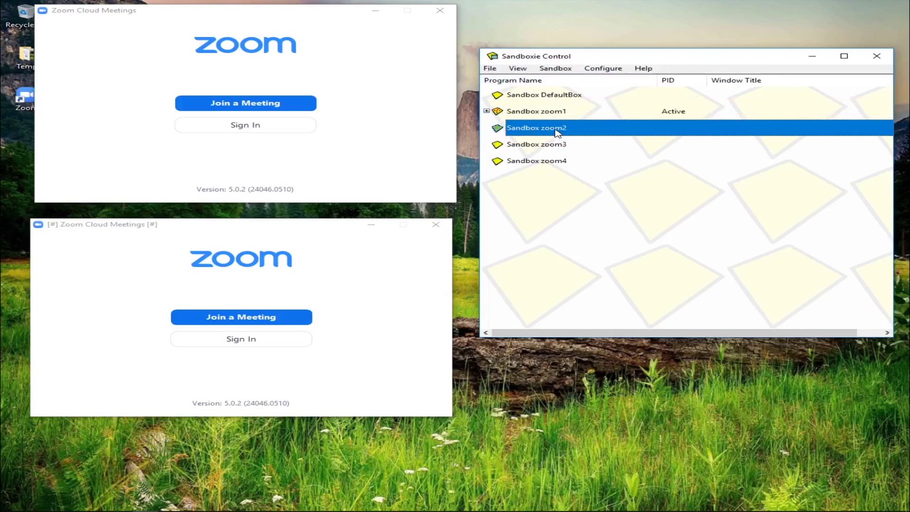
right_click(557, 134)
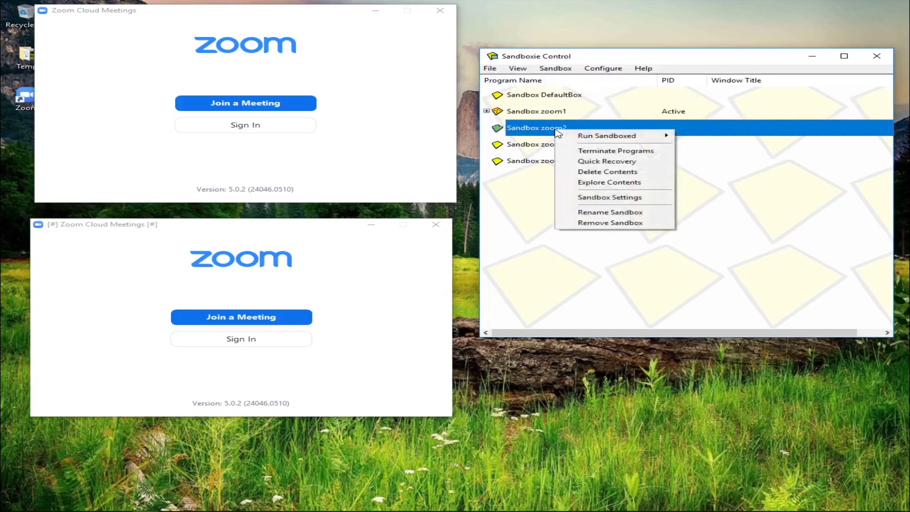
mouse_move(631, 137)
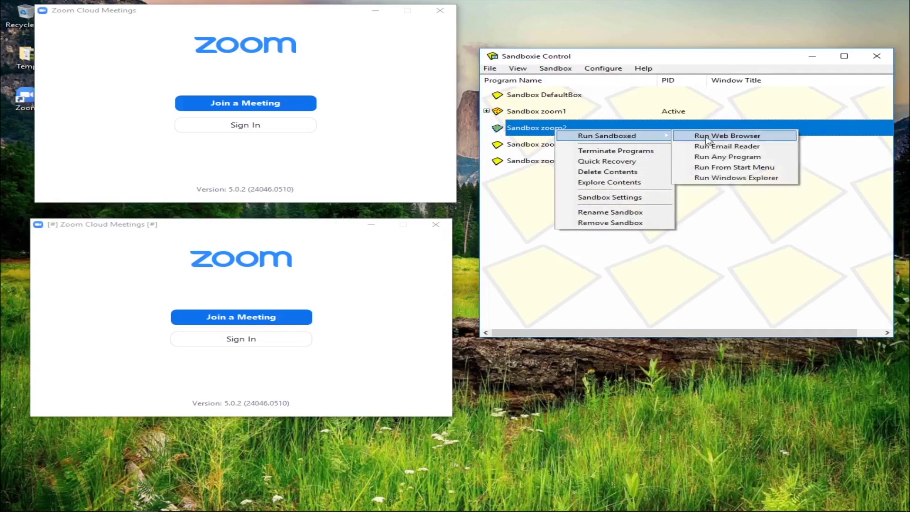
left_click(742, 159)
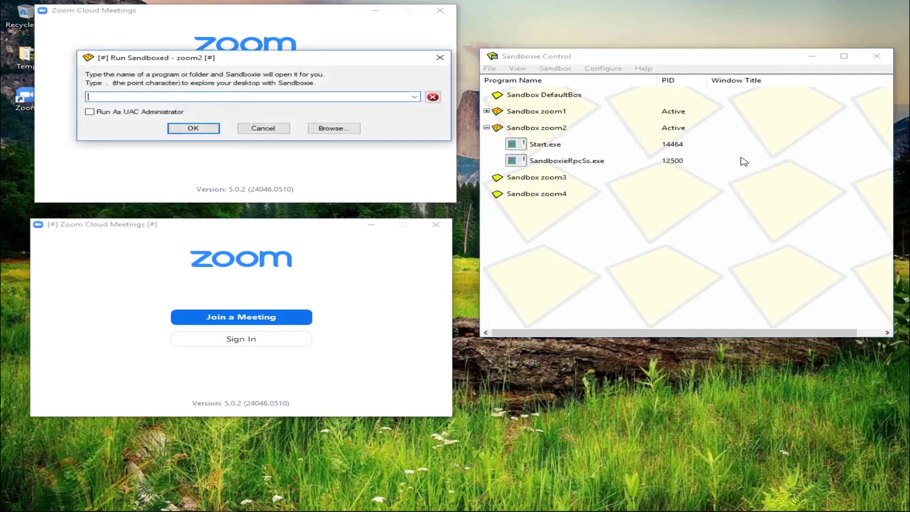
left_click_drag(261, 64, 500, 161)
Browse to the Zoom bin folder and choose Zoom.exe as the program to run
left_click(568, 231)
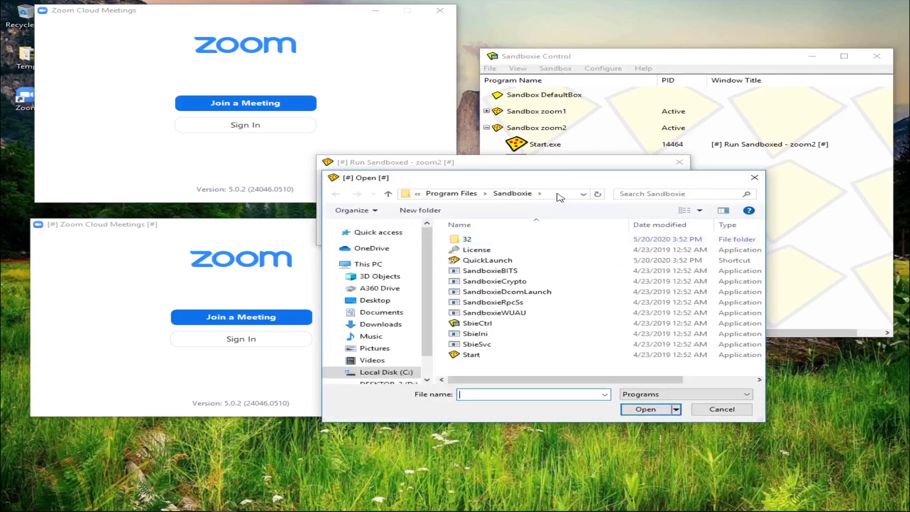
left_click(552, 197)
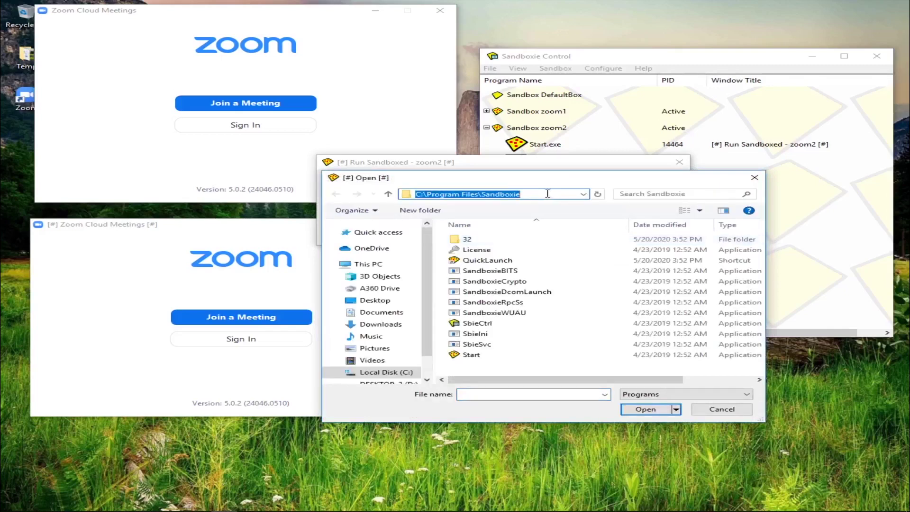
right_click(522, 197)
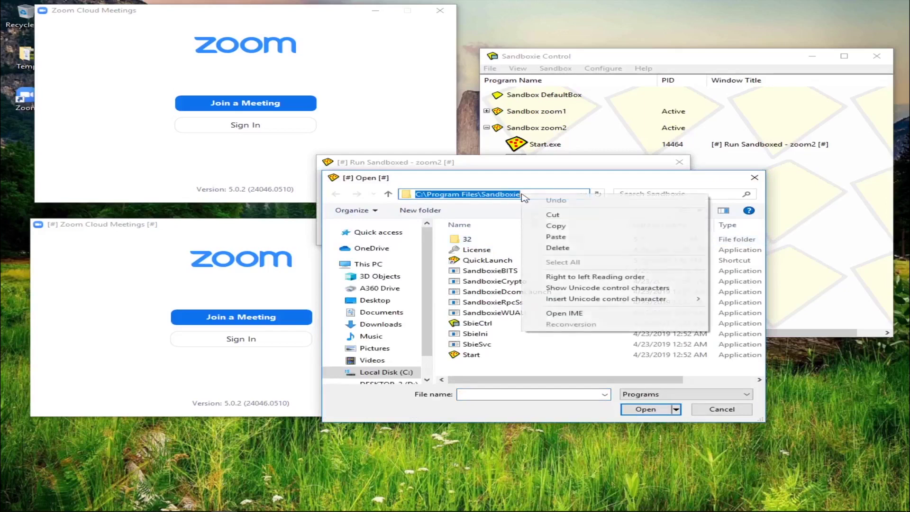
left_click(555, 236)
key("Return")
left_click(483, 304)
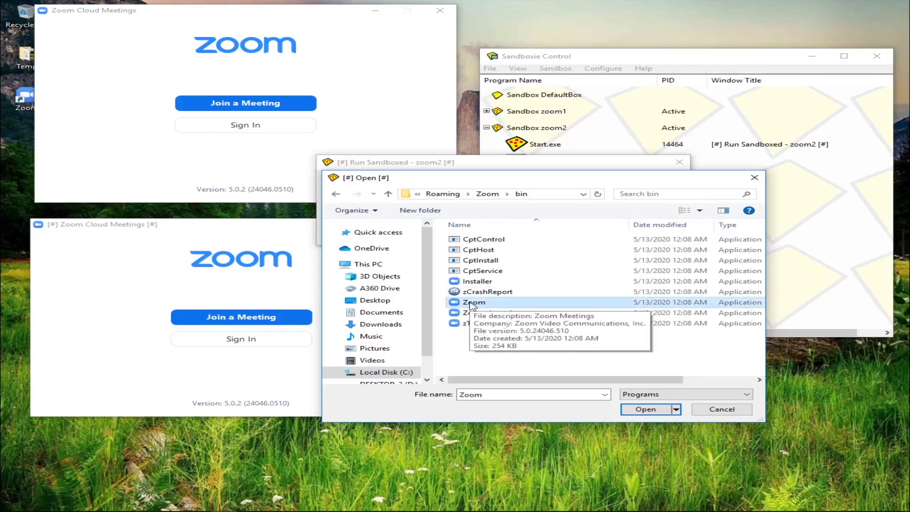
left_click(472, 304)
left_click(521, 315)
left_click(510, 305)
left_click(652, 410)
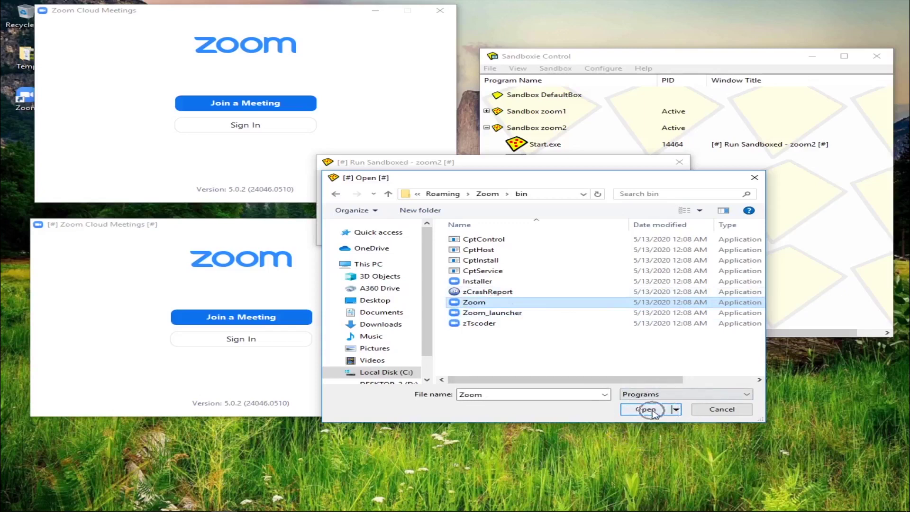
left_click(654, 413)
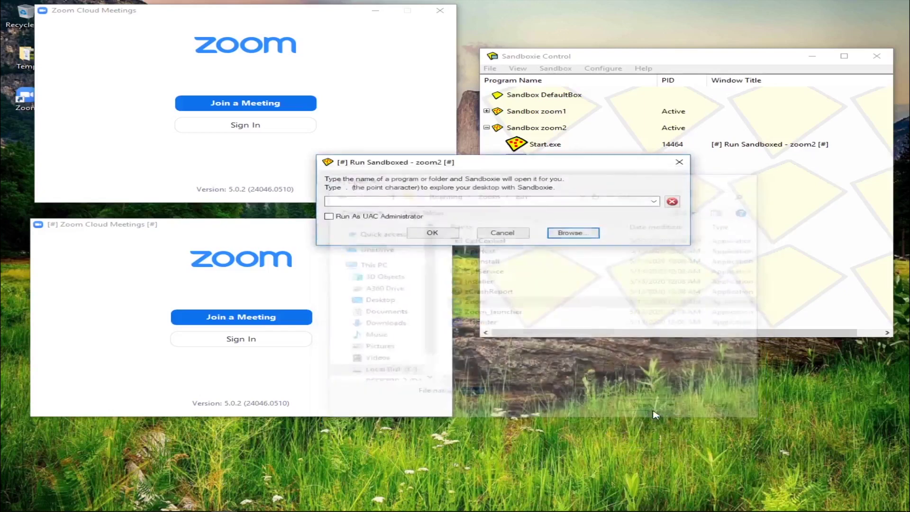
Copy the C:\Users\user\AppData\Roaming\Zoom\bin\Zoom.exe path from the program field
left_click(514, 209)
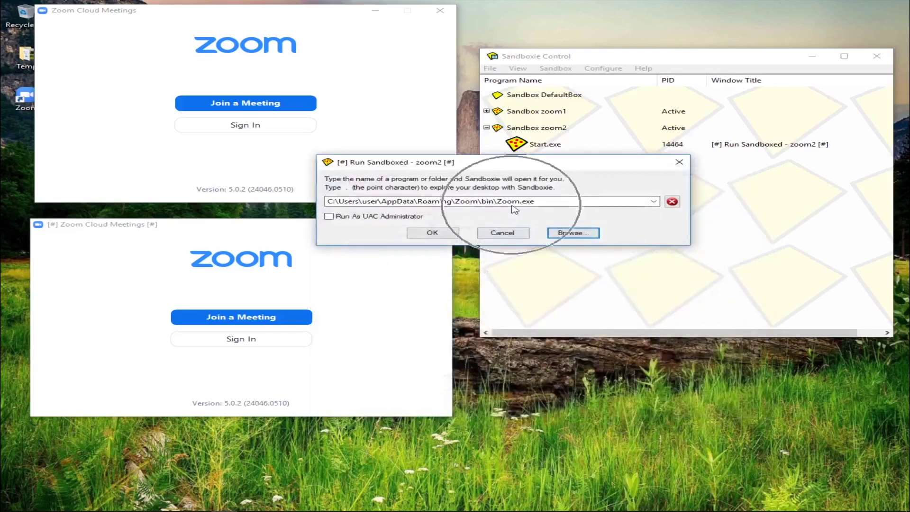
double_click(540, 201)
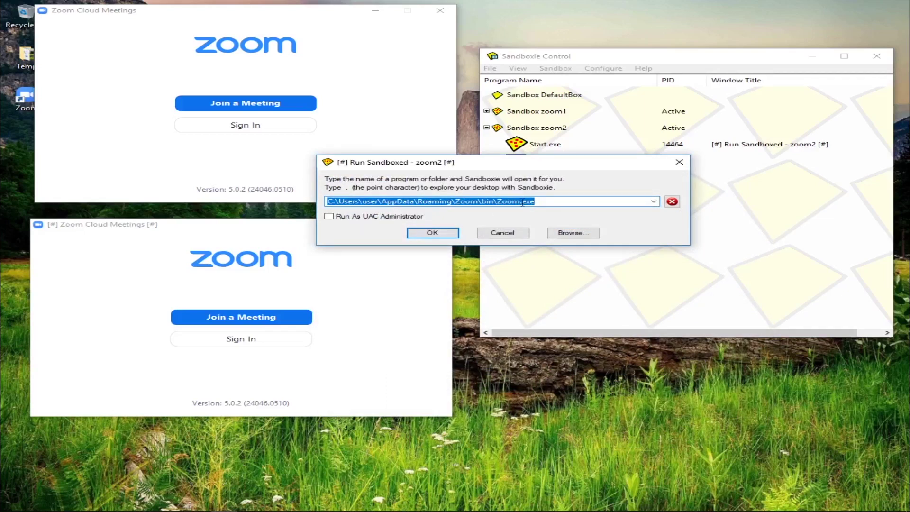
right_click(522, 203)
left_click(556, 234)
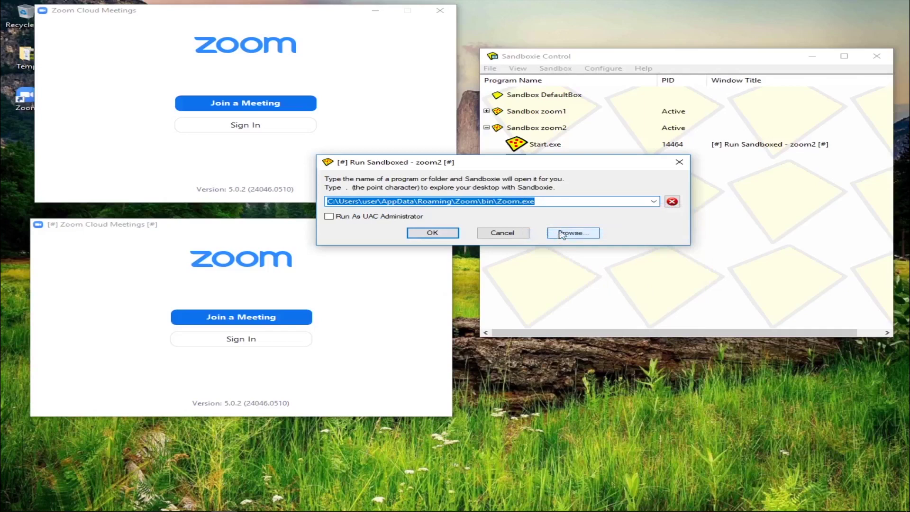
Run Zoom in zoom2 and place the new Zoom window at the top right
left_click(433, 232)
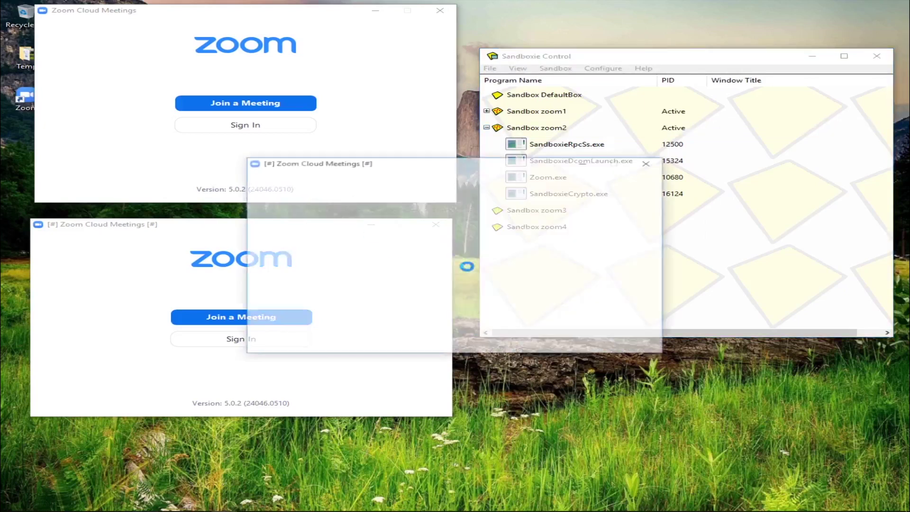
left_click_drag(436, 169, 585, 284)
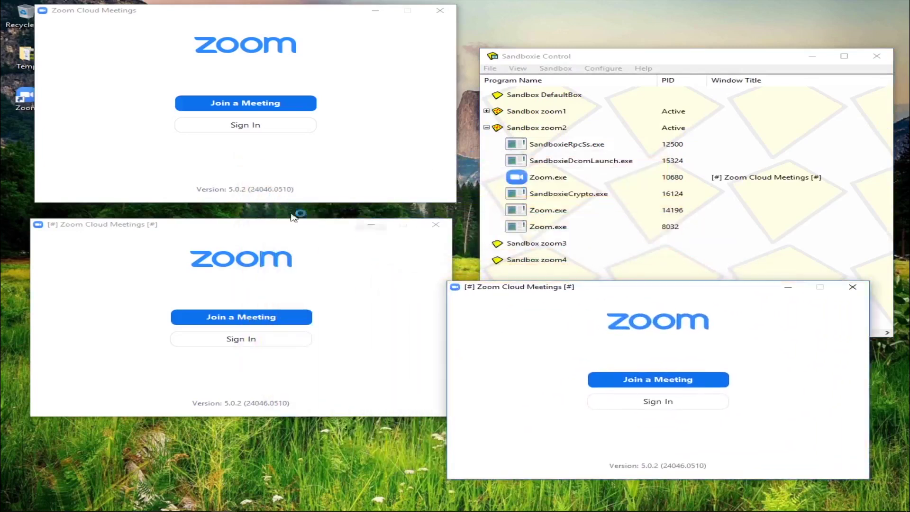
left_click_drag(566, 296, 590, 27)
Move Sandboxie Control down to uncover the Zoom window and collapse zoom2's process list
left_click(681, 205)
left_click_drag(654, 59, 612, 190)
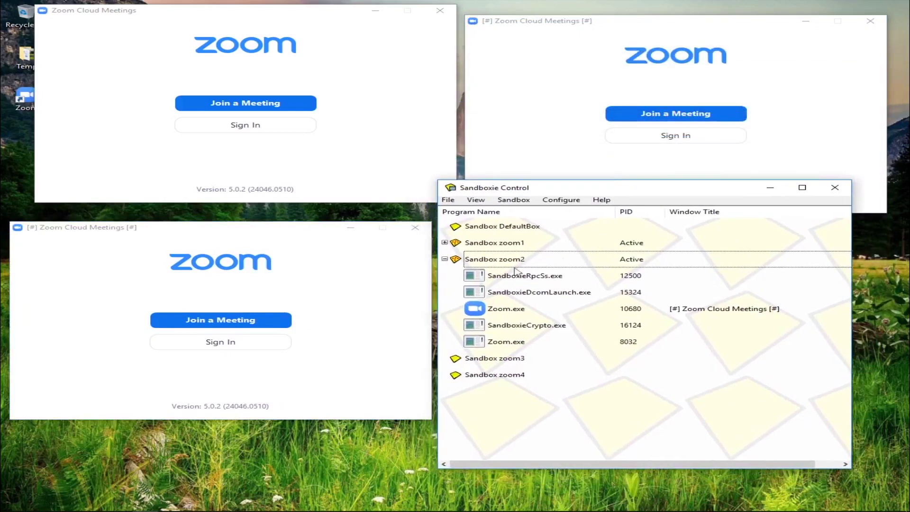
left_click(445, 259)
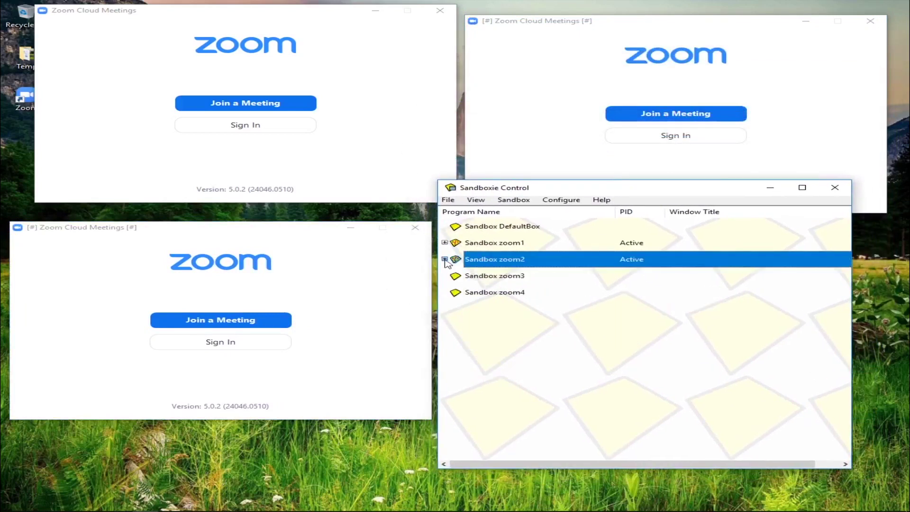
Open Run Any Program for the zoom3 sandbox and center its dialog
left_click(508, 276)
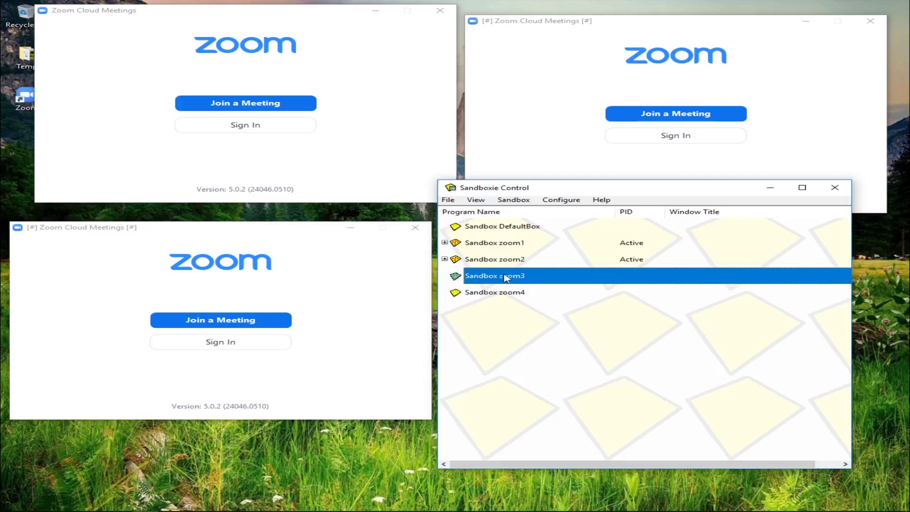
right_click(508, 280)
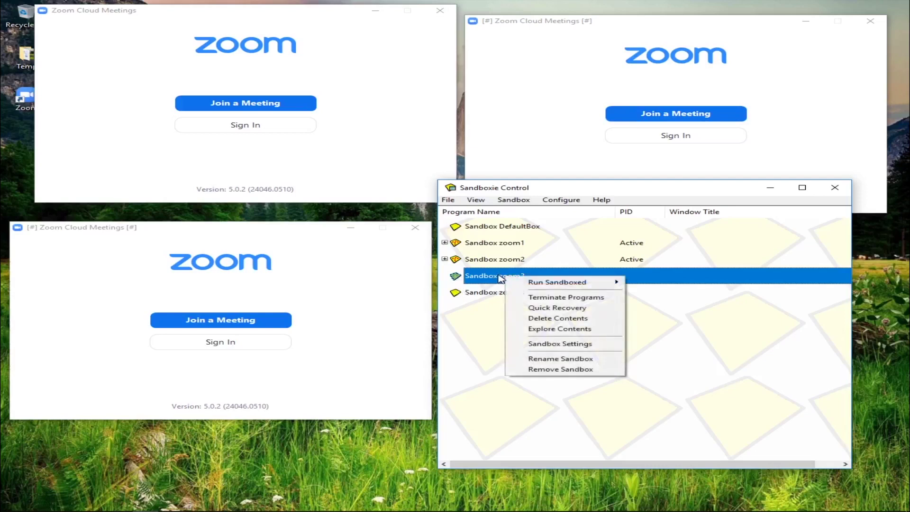
mouse_move(561, 283)
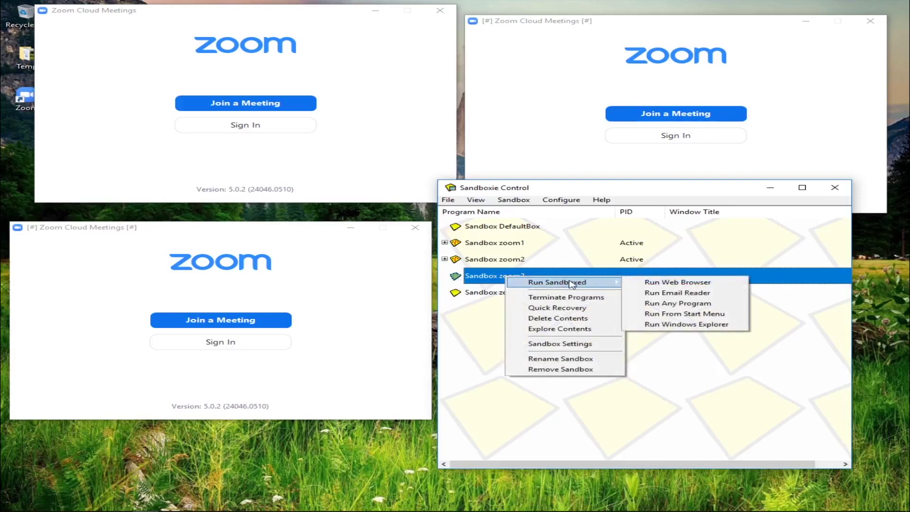
left_click(674, 303)
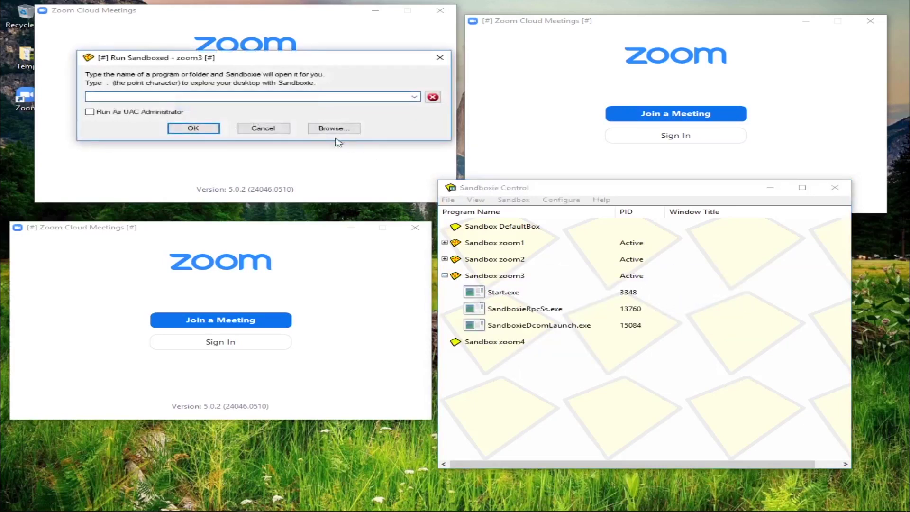
left_click_drag(274, 62, 412, 199)
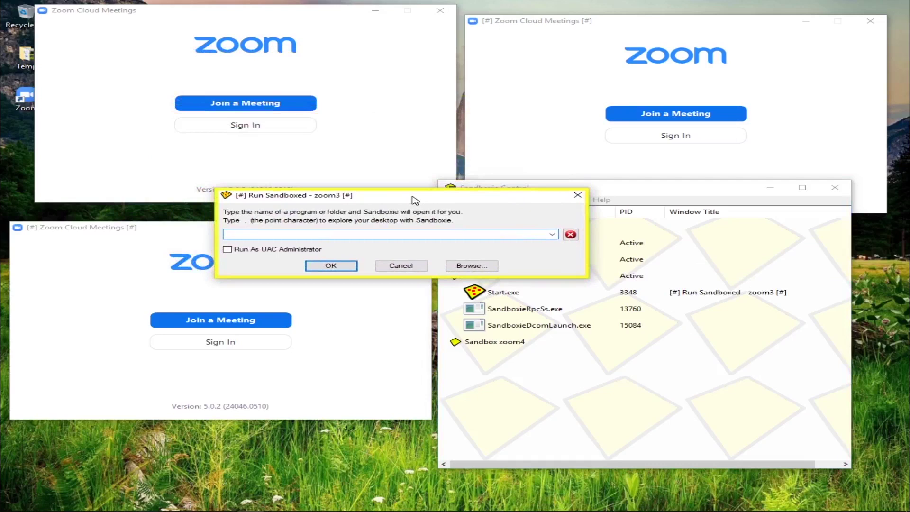
Paste the copied Zoom.exe path and run it in zoom3
right_click(299, 233)
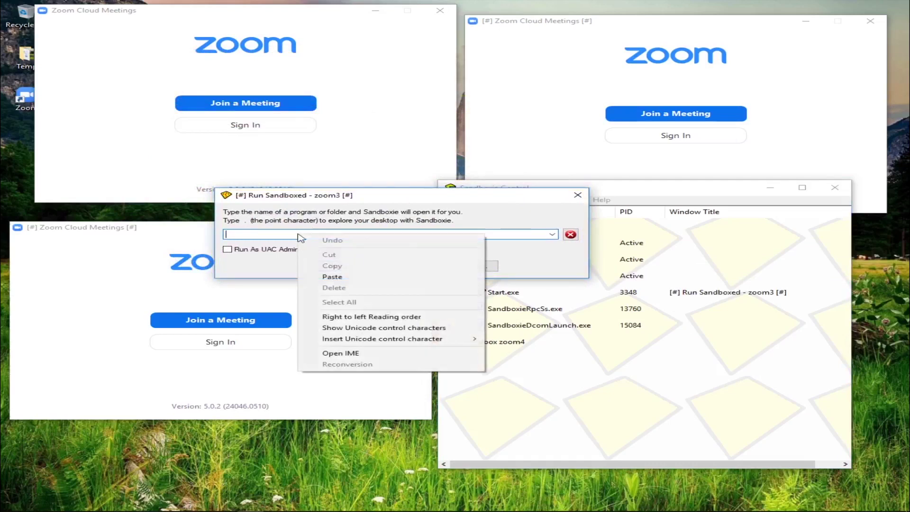
left_click(344, 278)
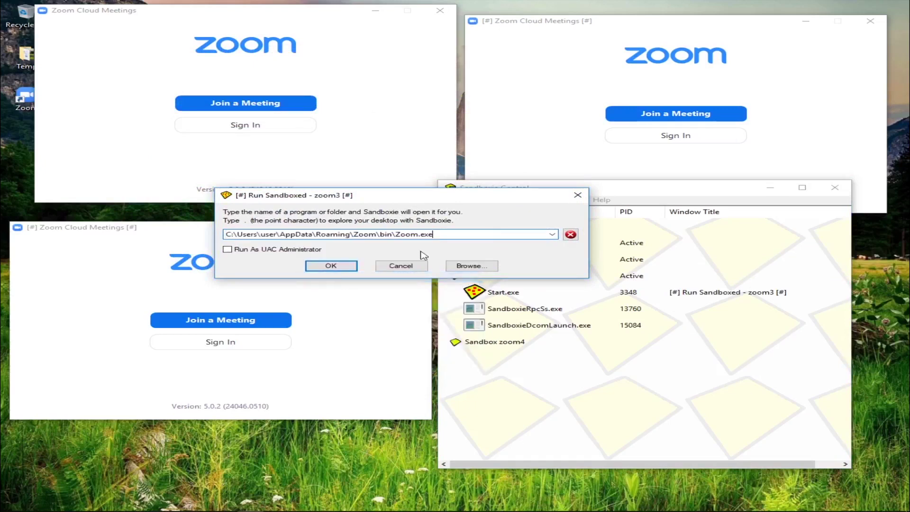
left_click_drag(435, 234, 249, 225)
left_click(446, 235)
left_click(332, 266)
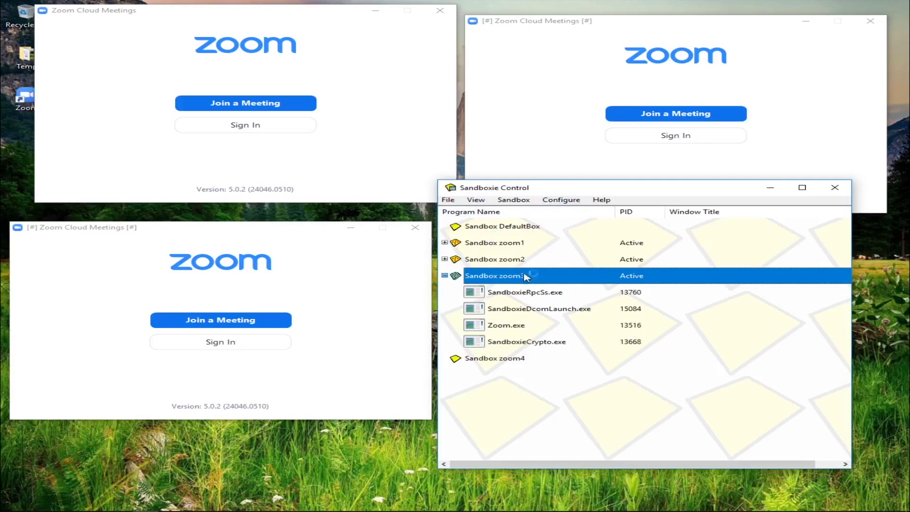
Collapse zoom3, put the new Zoom window lower right and Sandboxie Control upper right
left_click(445, 276)
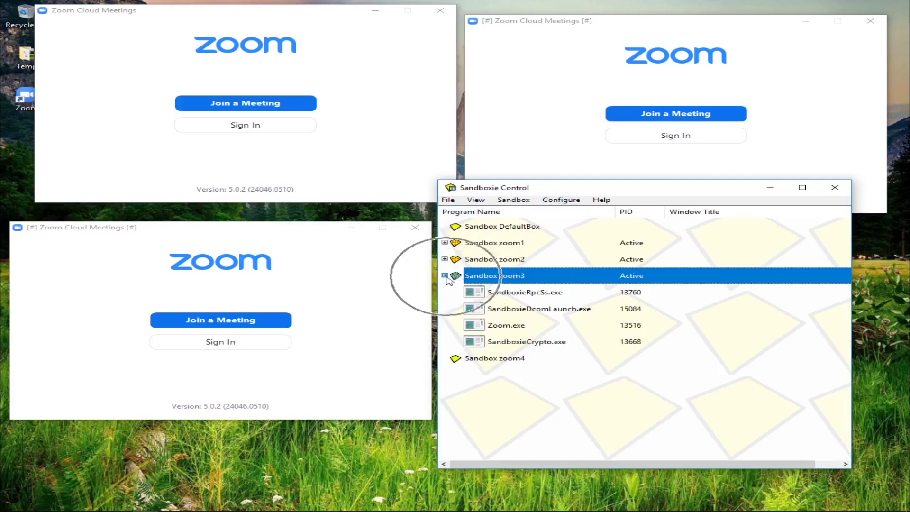
left_click_drag(626, 187, 670, 222)
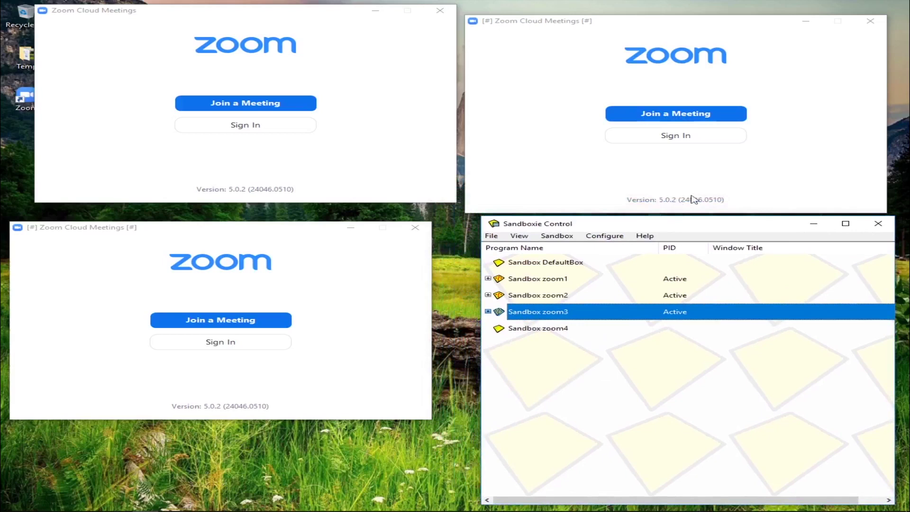
left_click_drag(746, 222, 265, 191)
left_click(471, 166)
left_click_drag(471, 167, 684, 253)
left_click(274, 183)
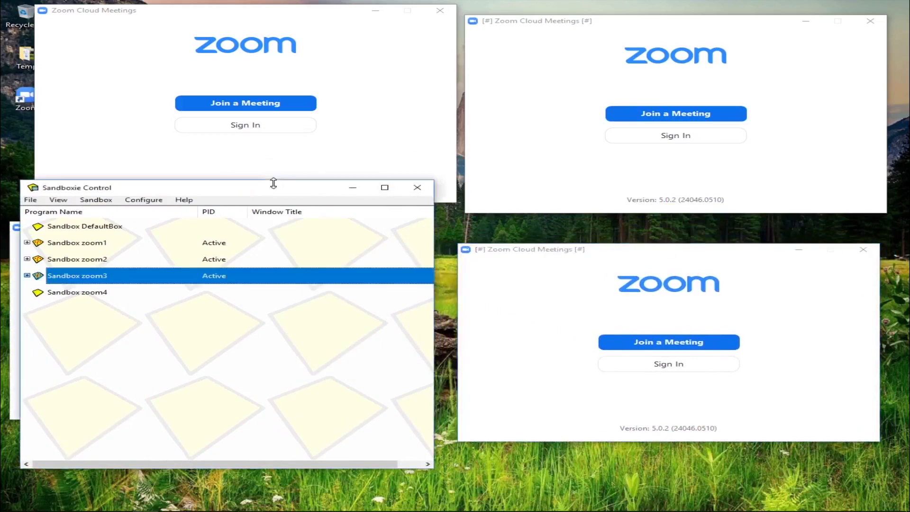
left_click_drag(263, 190, 685, 112)
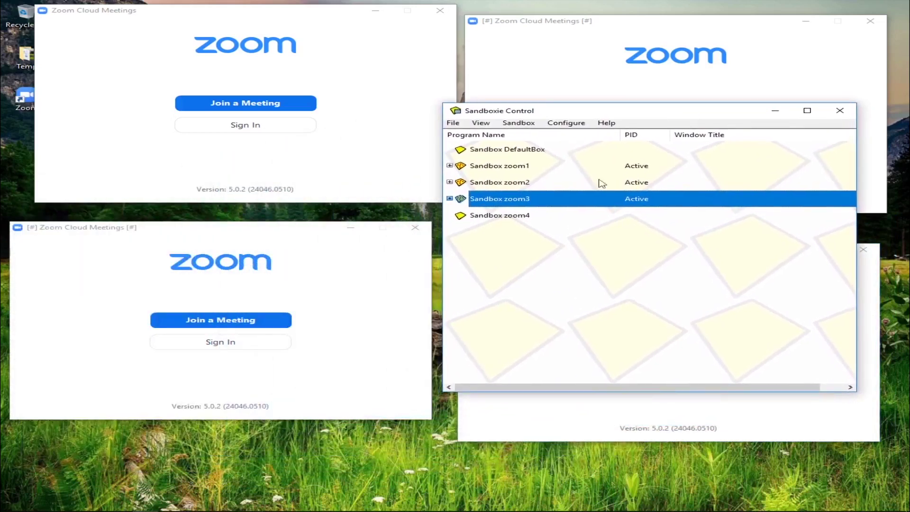
Open Run Any Program for the zoom4 sandbox
left_click(509, 219)
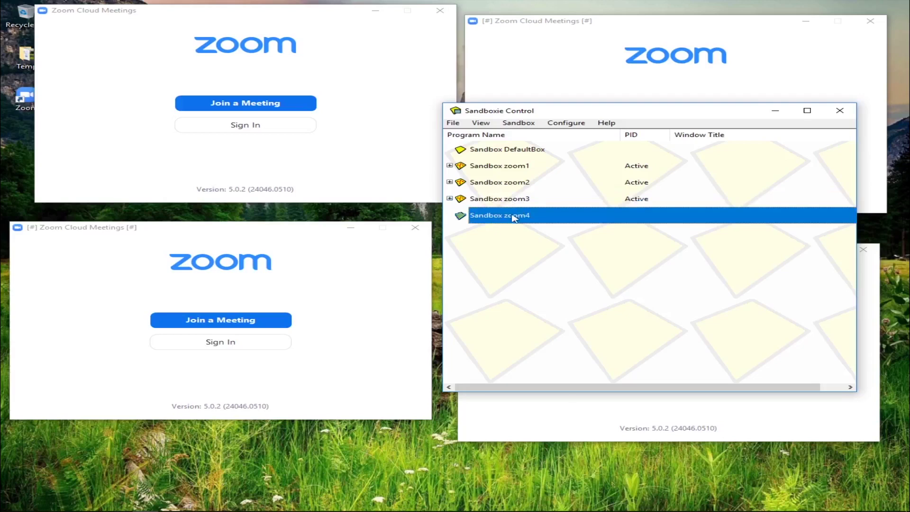
right_click(512, 220)
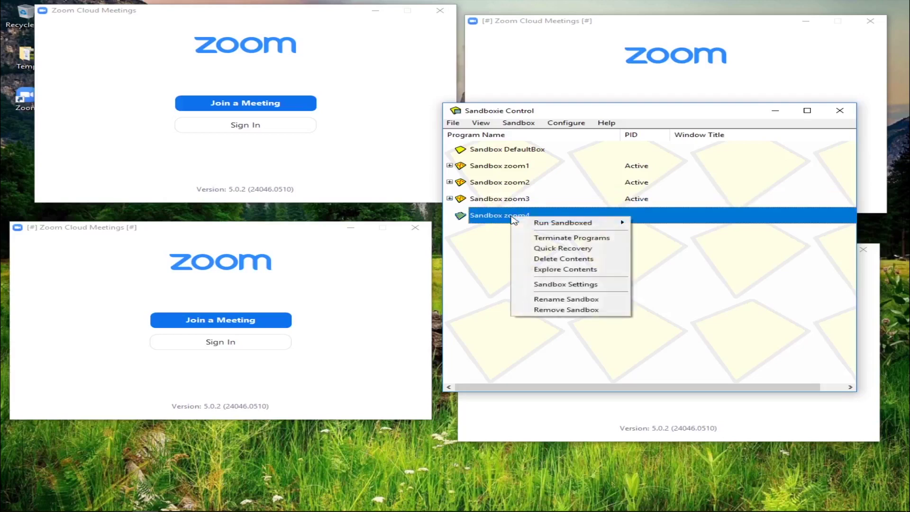
mouse_move(545, 222)
left_click(576, 223)
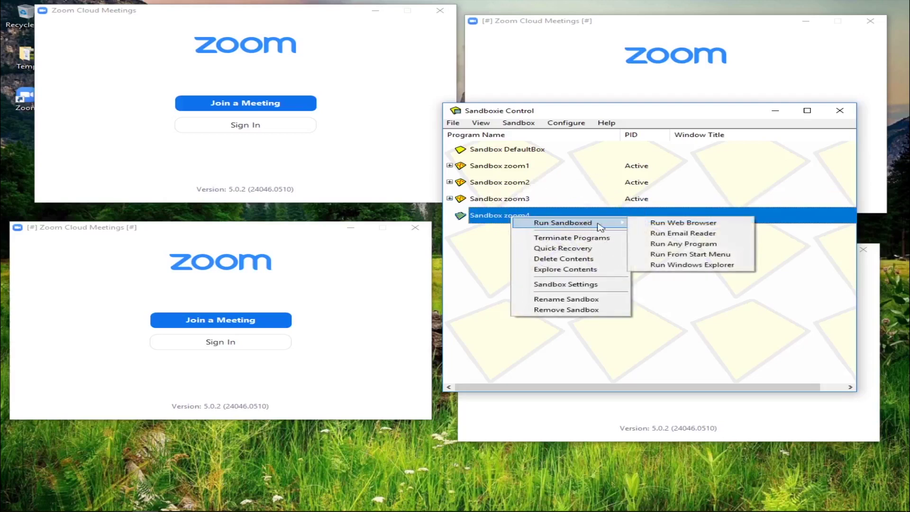
left_click(690, 247)
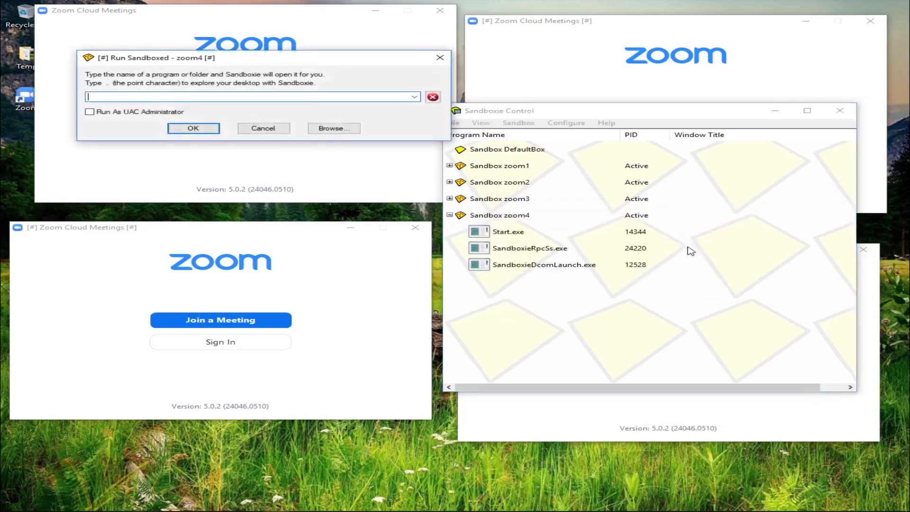
Paste the Zoom.exe path into the program field and run it in zoom4
right_click(210, 96)
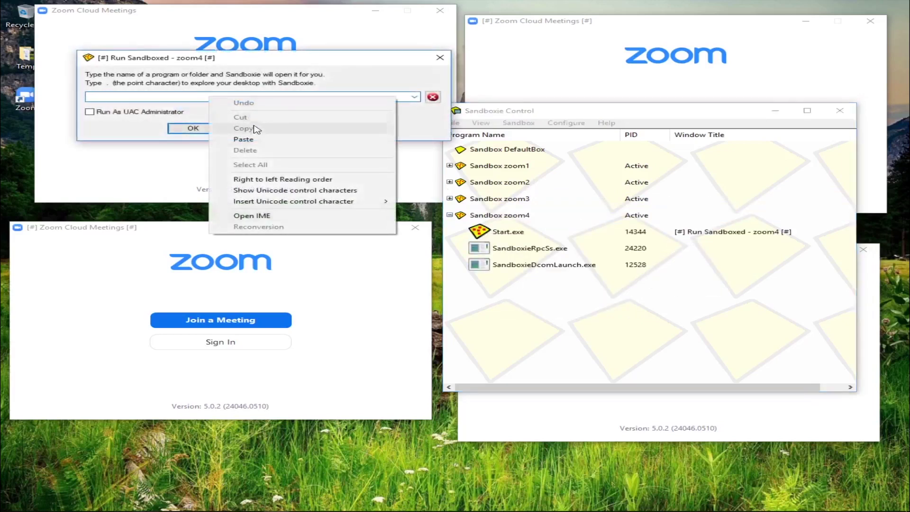
left_click(244, 139)
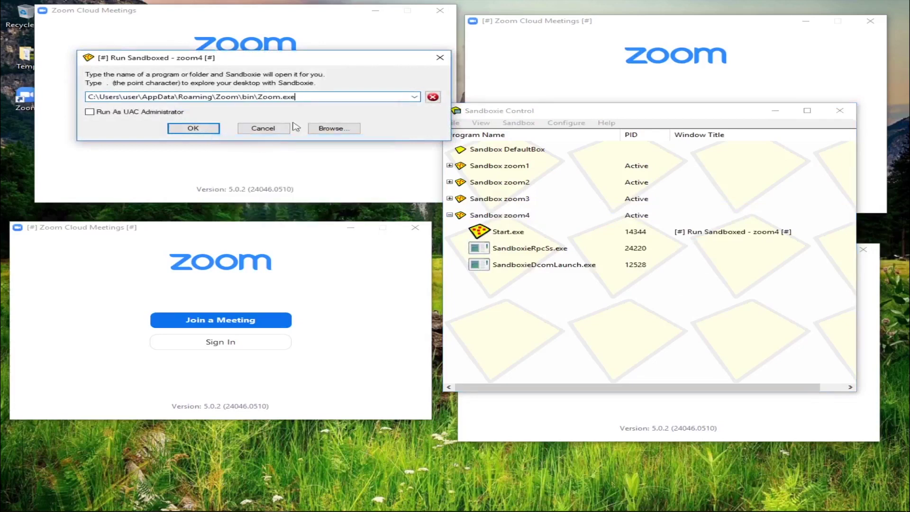
key("ctrl+a")
left_click(299, 97)
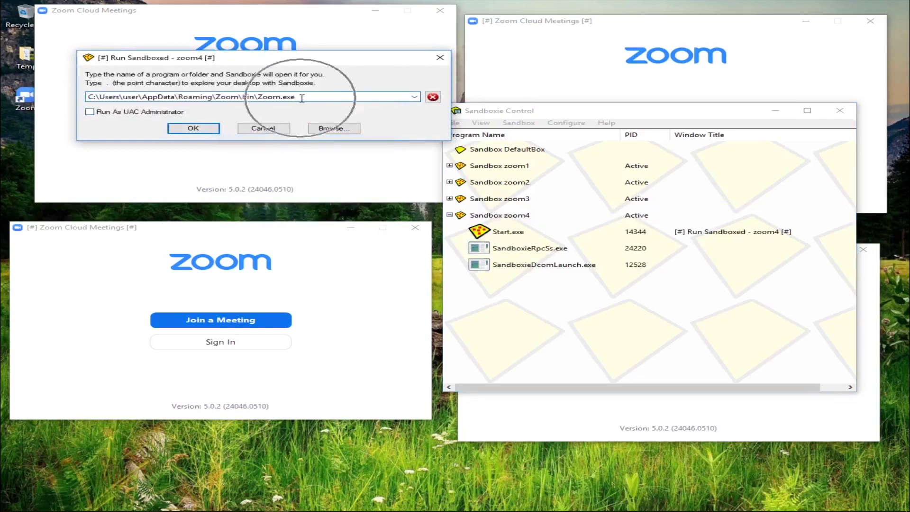
left_click(193, 128)
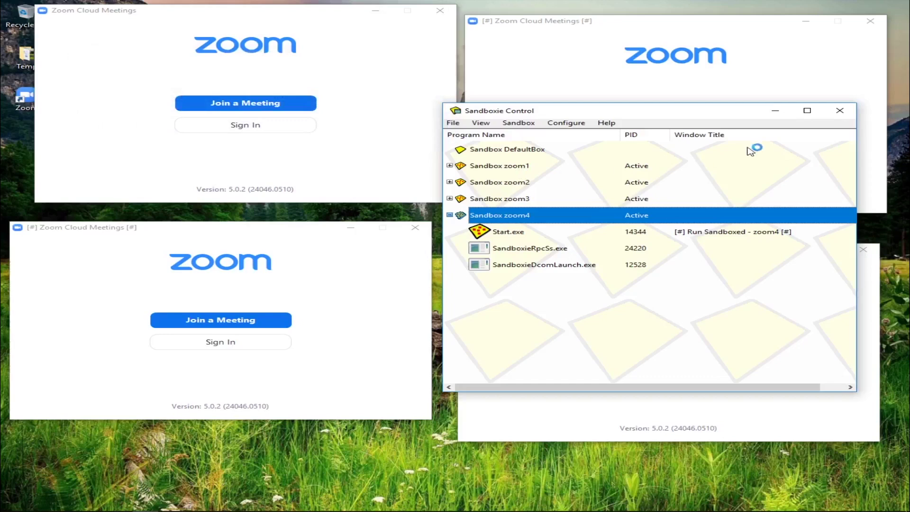
Collapse zoom4, minimise Sandboxie Control and nudge the lower-right Zoom window up
left_click(450, 215)
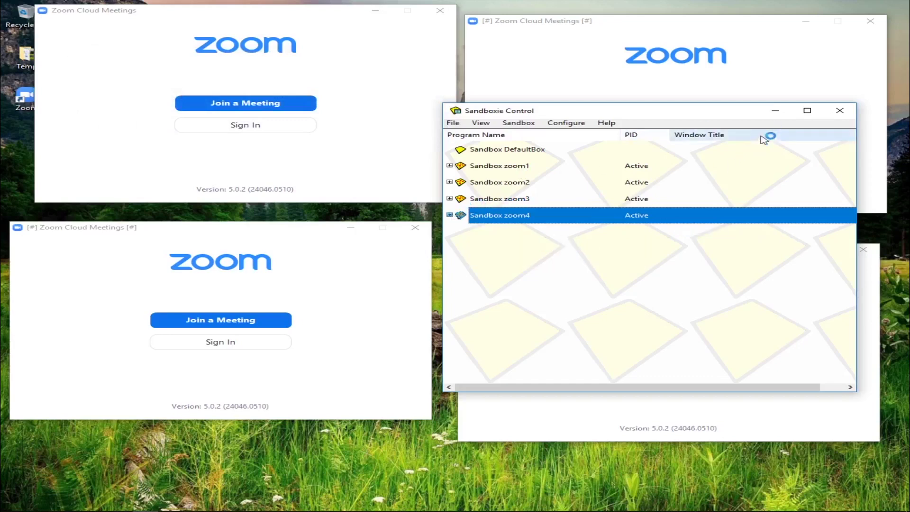
left_click(775, 111)
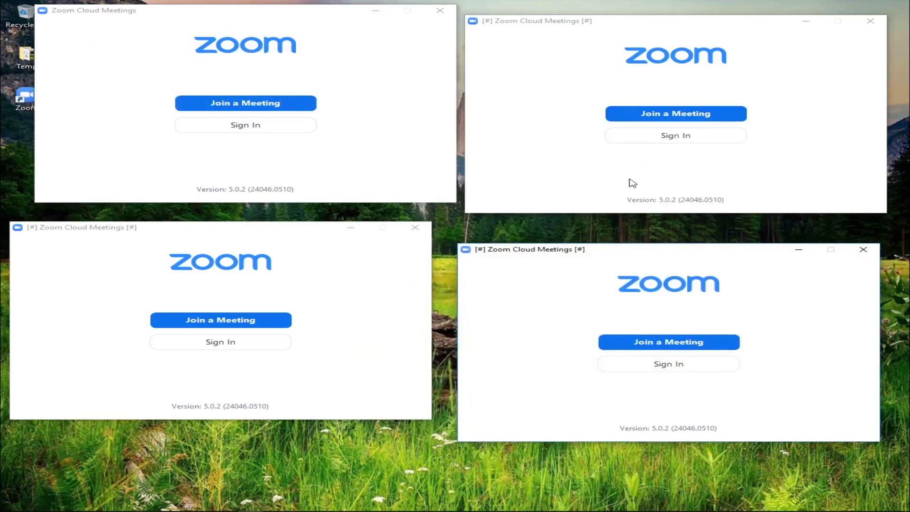
left_click_drag(649, 255, 662, 238)
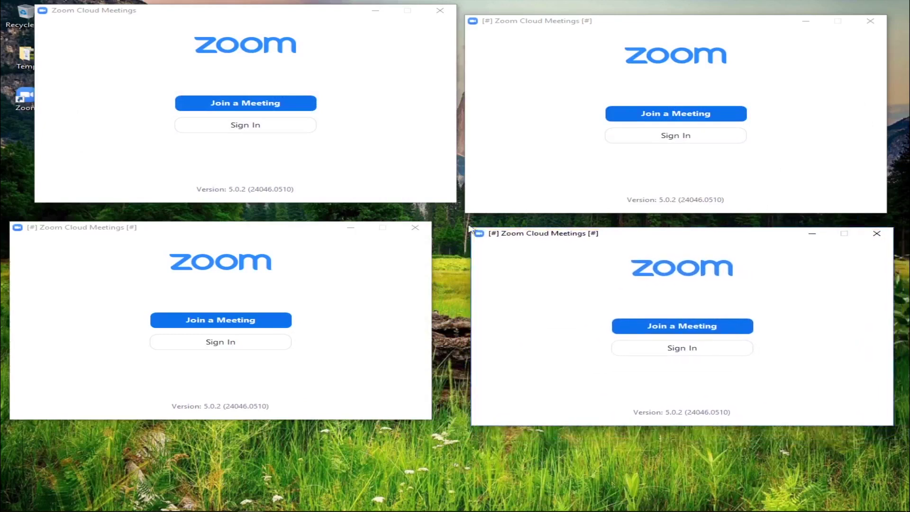
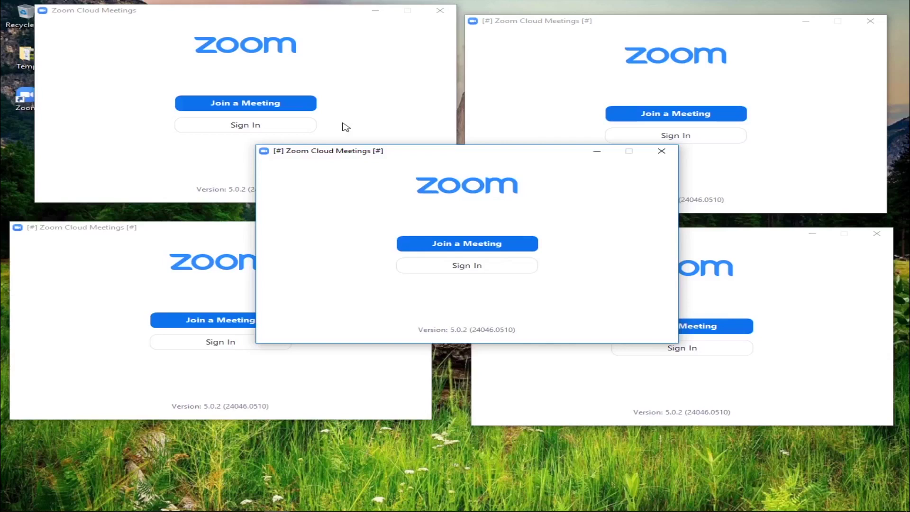
Nudge the central client window right and bring the top-right client forward
left_click_drag(461, 152, 472, 152)
left_click_drag(707, 35, 711, 26)
left_click_drag(429, 152, 441, 154)
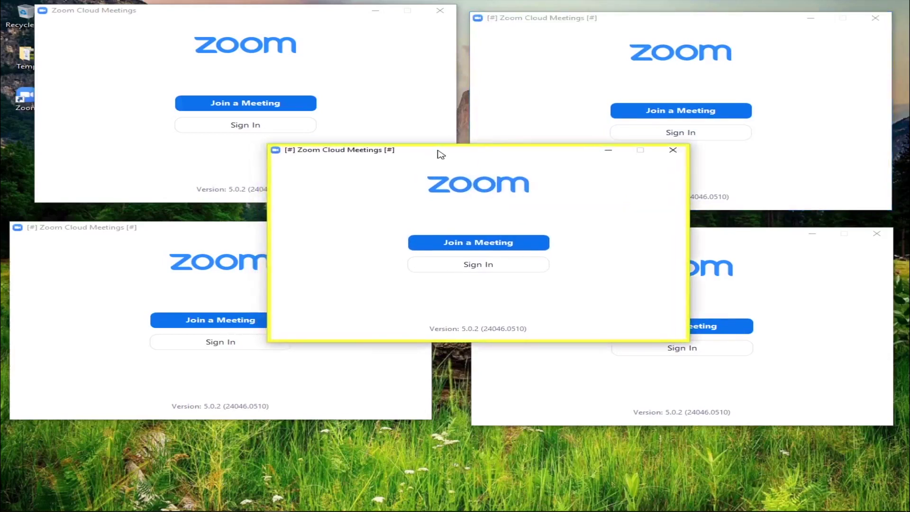
left_click_drag(441, 154, 441, 154)
Shift the top-left client left, open its Join Meeting form and move it top-left
left_click_drag(307, 17, 297, 15)
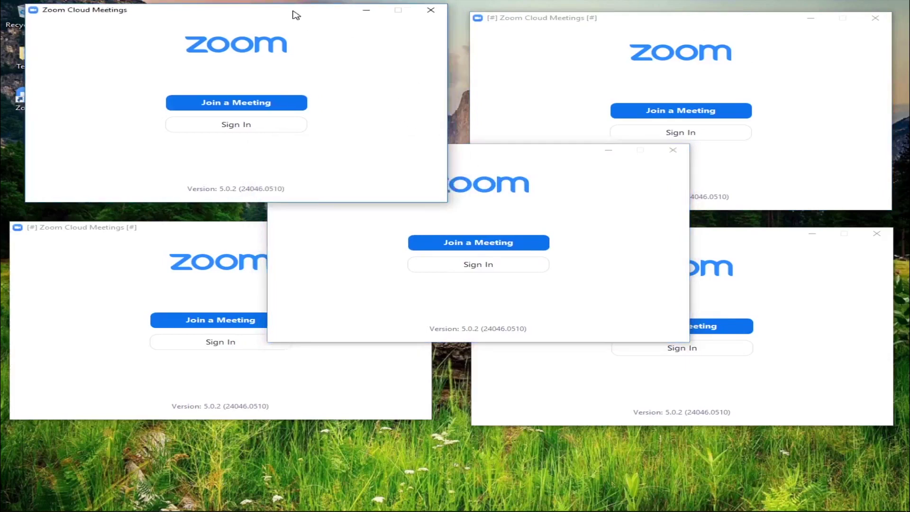
left_click(237, 104)
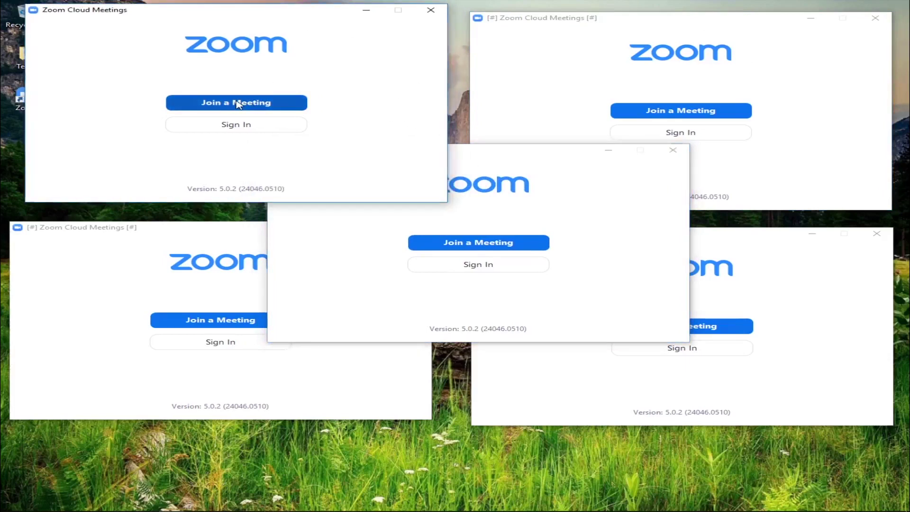
left_click_drag(411, 170, 262, 74)
left_click(319, 172)
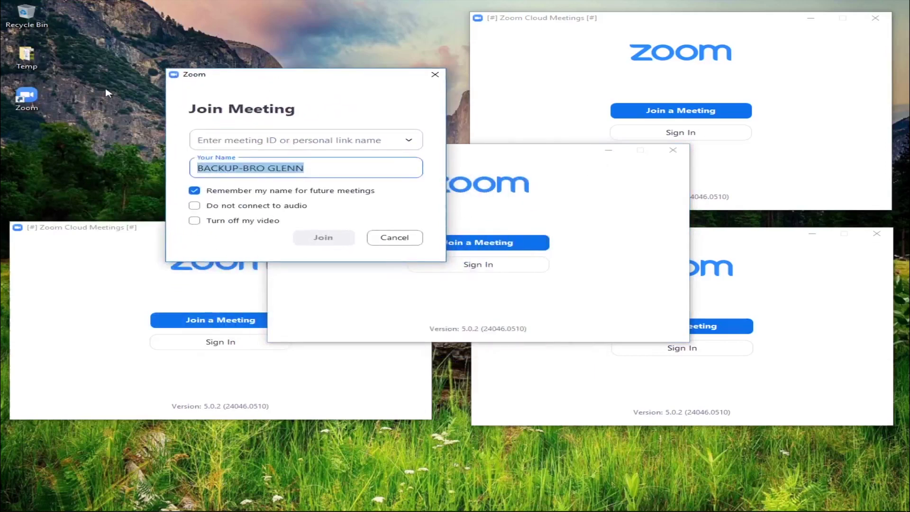
type("glenn")
left_click(288, 136)
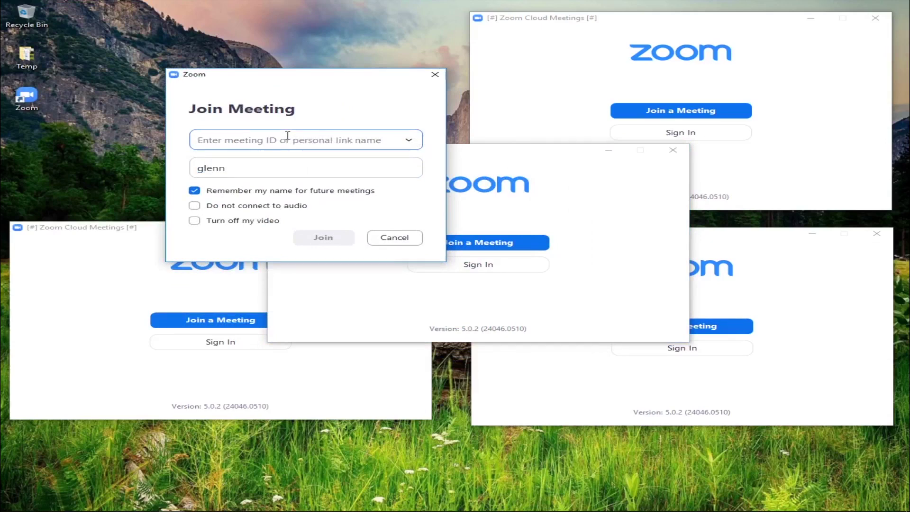
type("555 2")
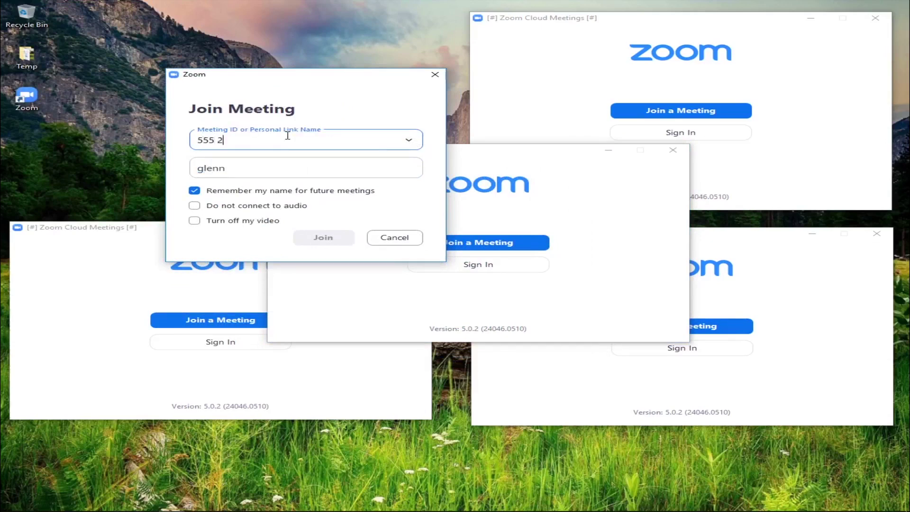
type("51 3265")
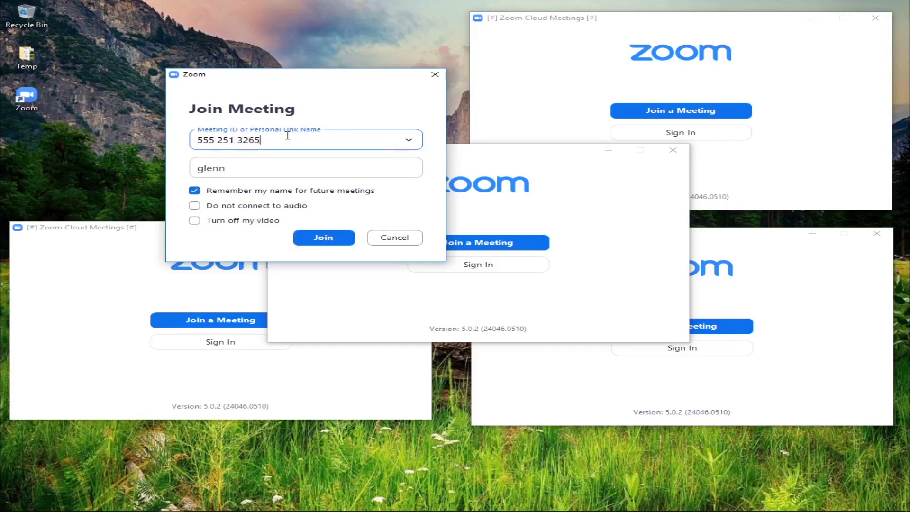
left_click(322, 239)
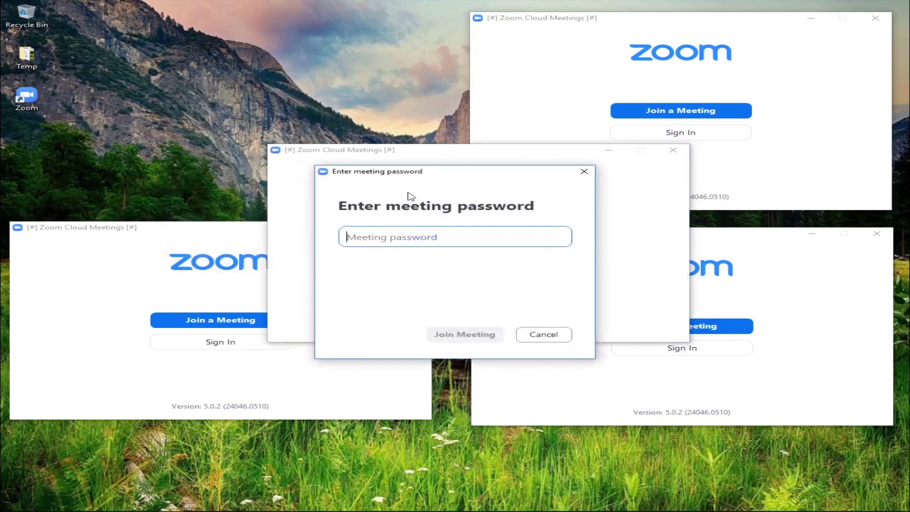
Enter the meeting password to join, then move the meeting window to the left
left_click_drag(429, 172, 139, 38)
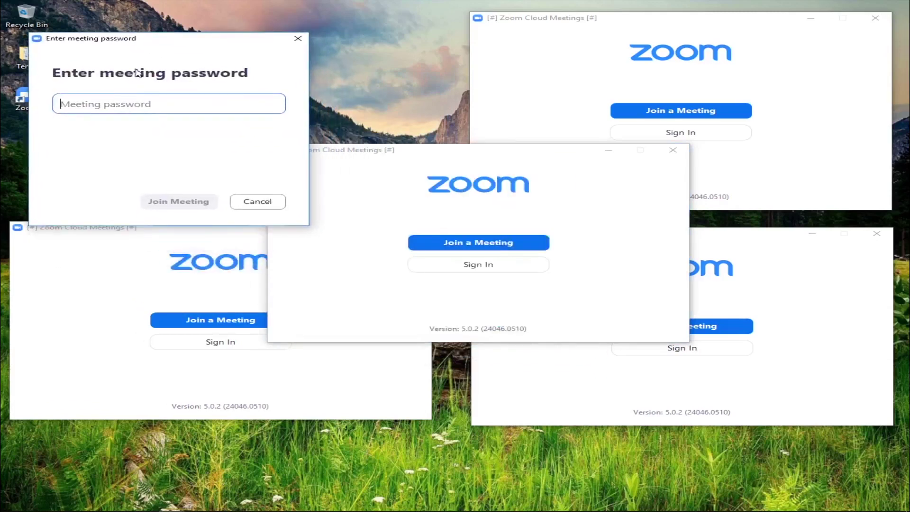
left_click(121, 99)
type("**")
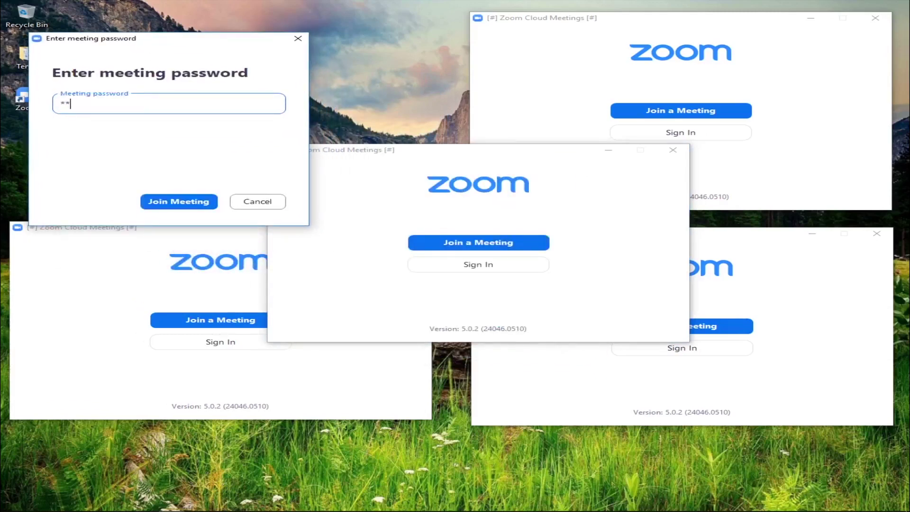
left_click(184, 205)
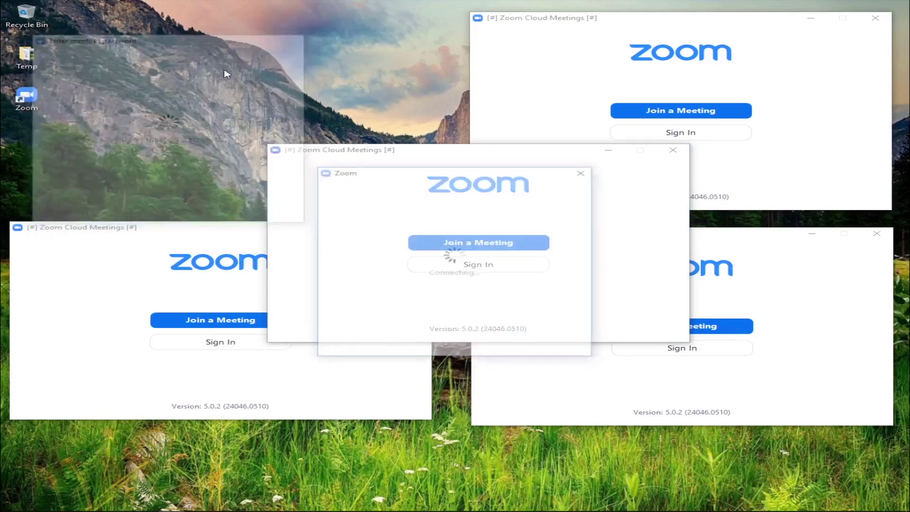
left_click_drag(468, 173, 262, 99)
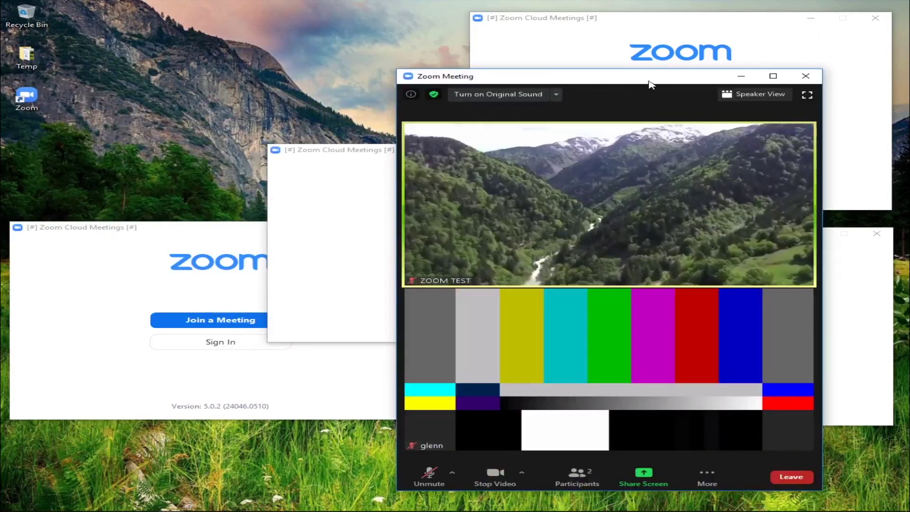
left_click_drag(648, 80, 285, 36)
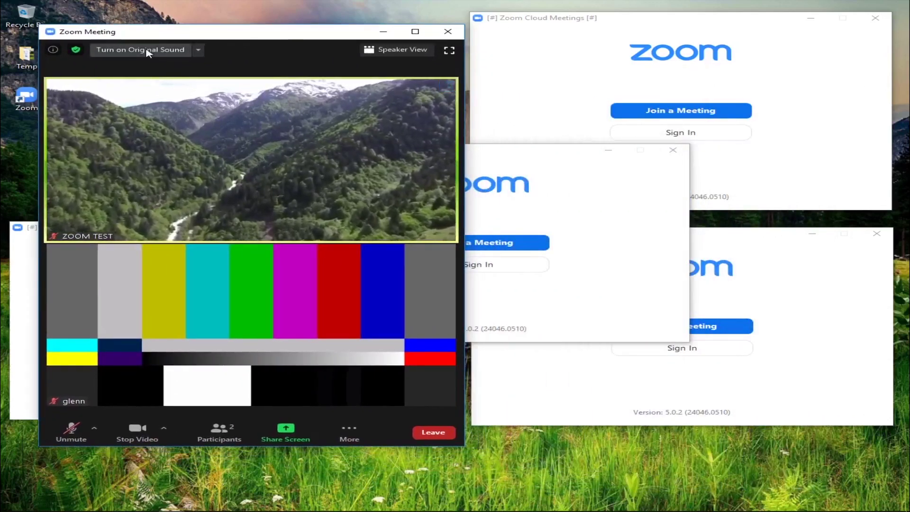
Stop the first meeting's video, shrink it into the top-left corner, and open the central client's Join form
left_click(138, 431)
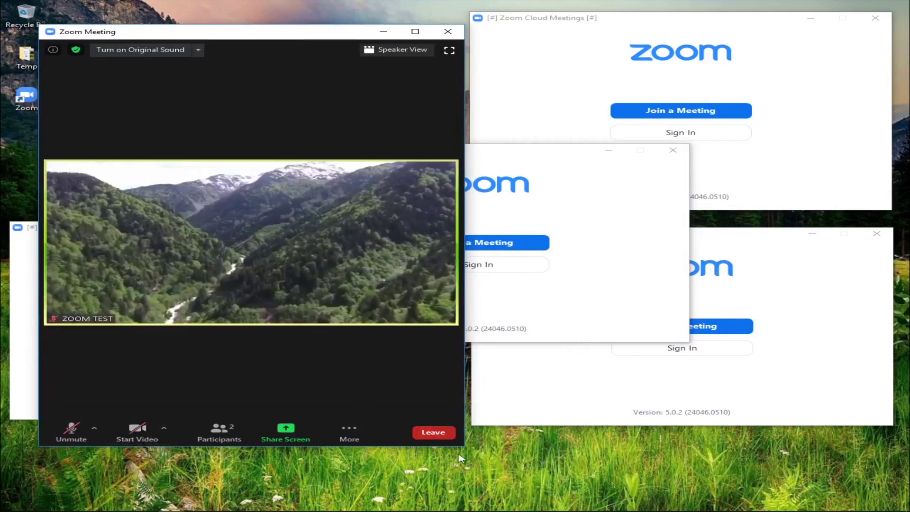
left_click_drag(463, 446, 345, 266)
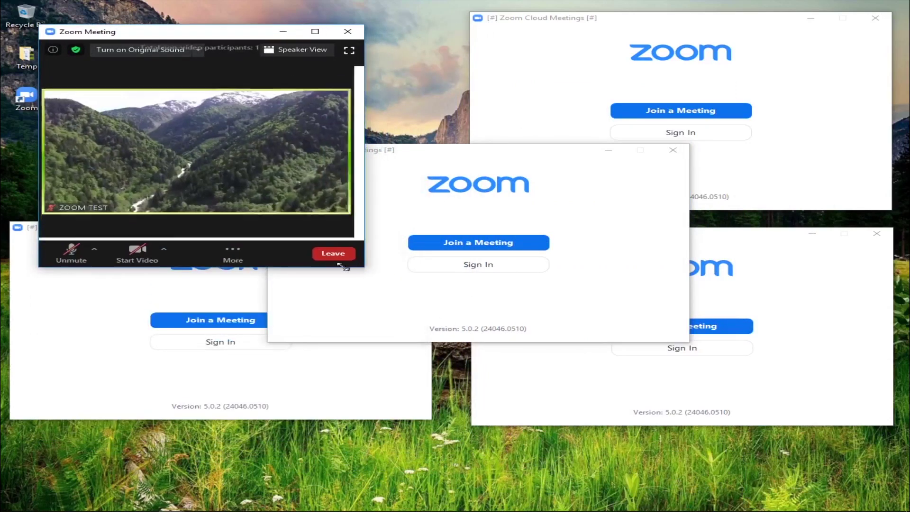
left_click_drag(203, 31, 178, 7)
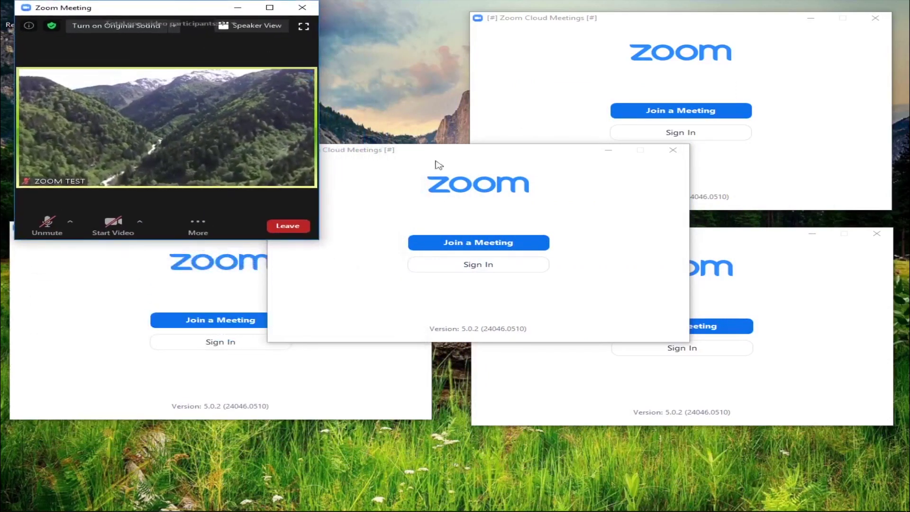
left_click_drag(463, 157, 504, 89)
left_click(551, 179)
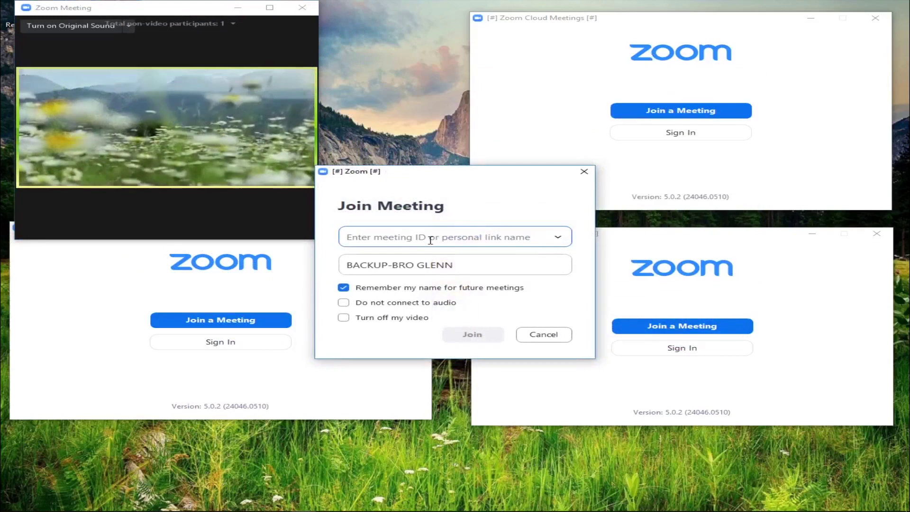
left_click(472, 265)
type("glenn")
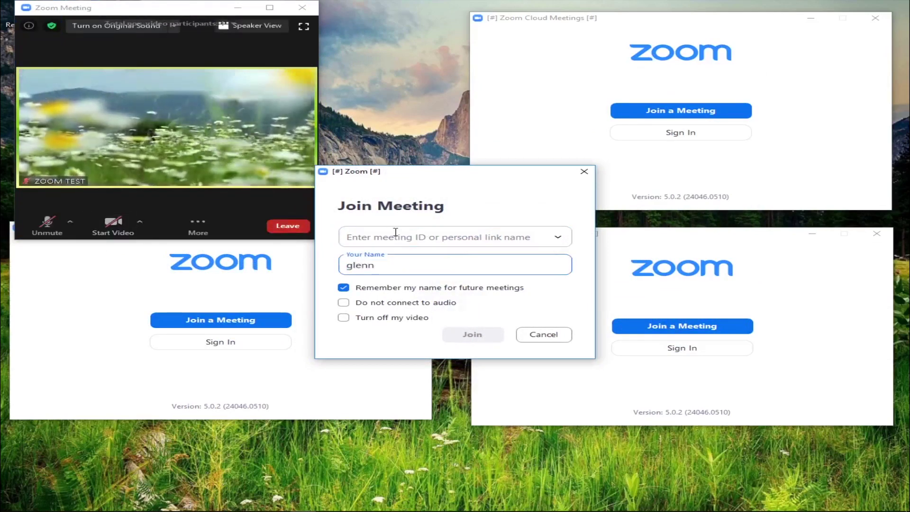
left_click(393, 237)
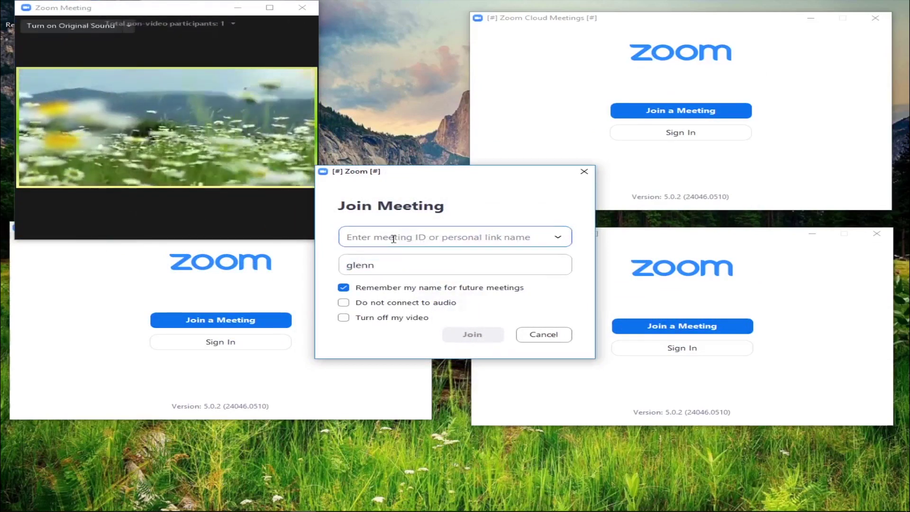
type("555 2")
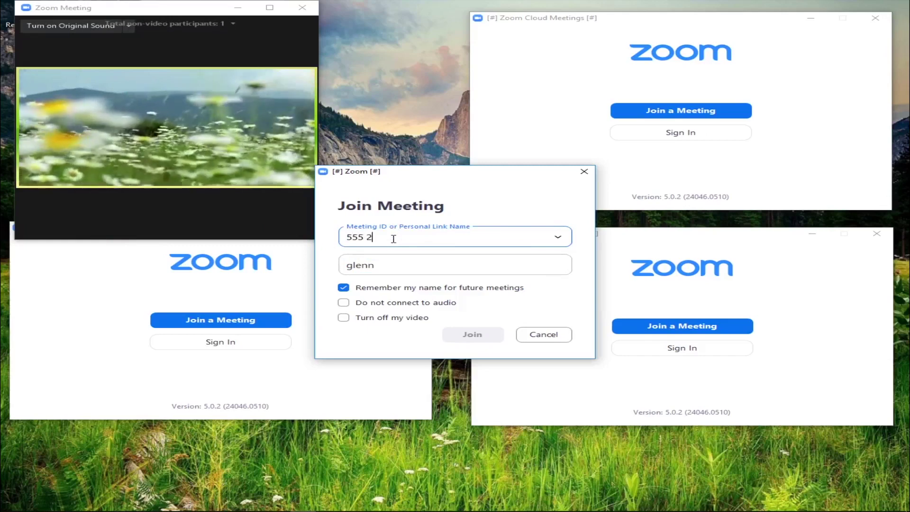
type("51 3265")
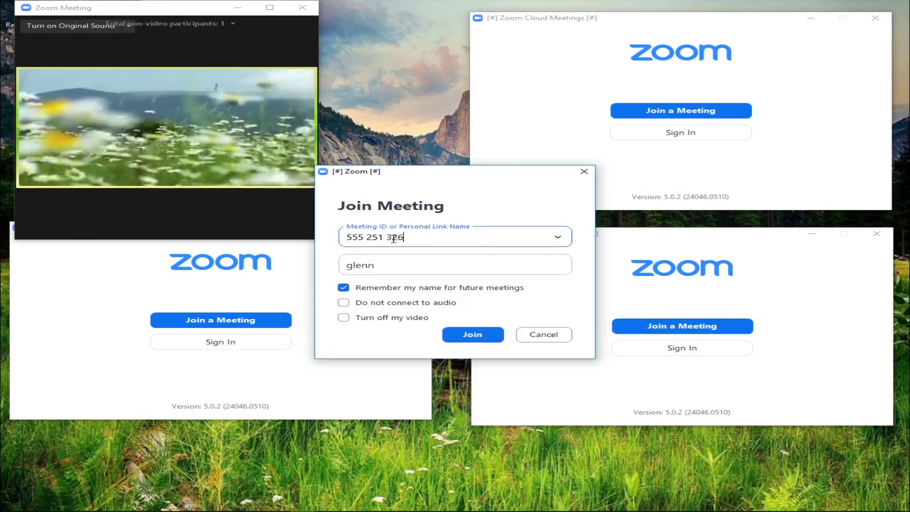
left_click(475, 336)
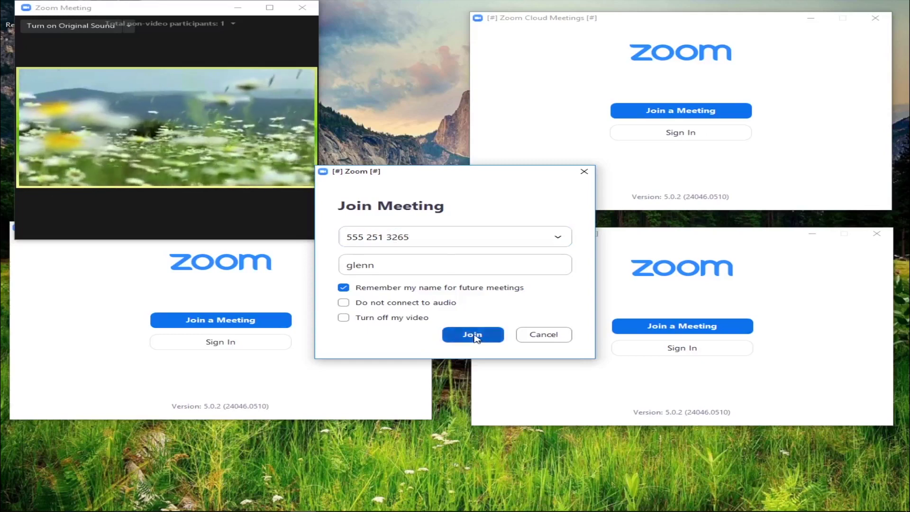
left_click(401, 268)
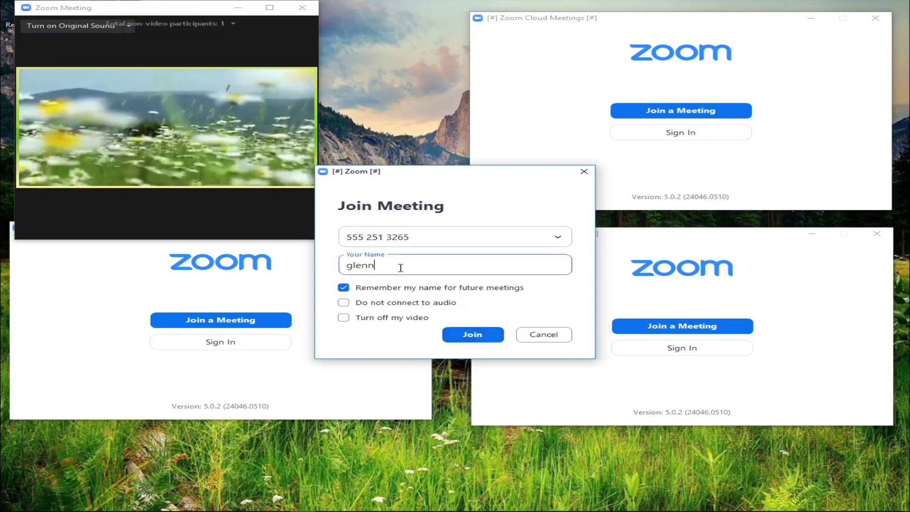
left_click(471, 338)
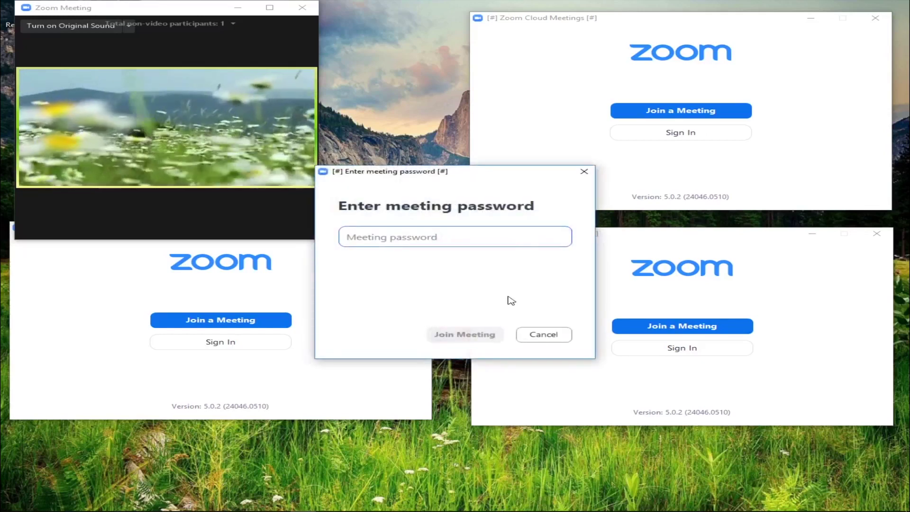
type("*")
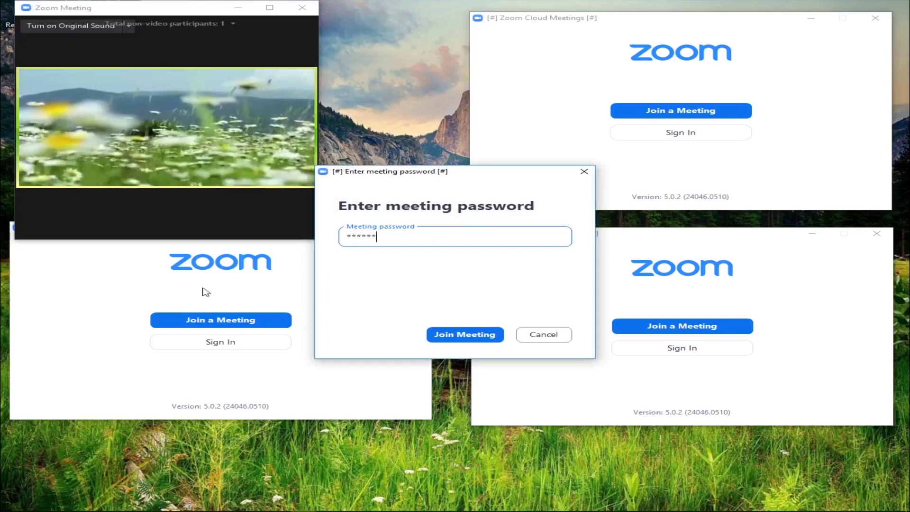
left_click(483, 335)
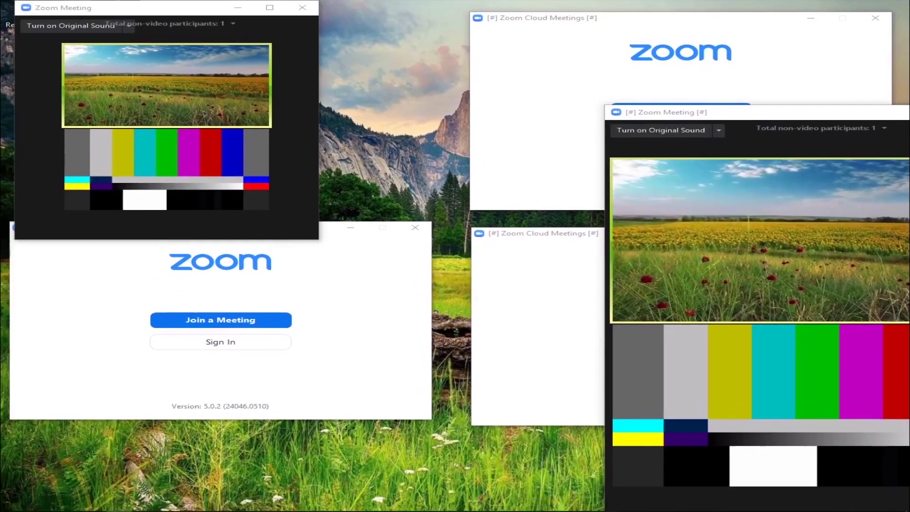
Stop the second meeting's video and shrink it into place at the top beside the first
left_click_drag(822, 116, 590, 62)
left_click(473, 459)
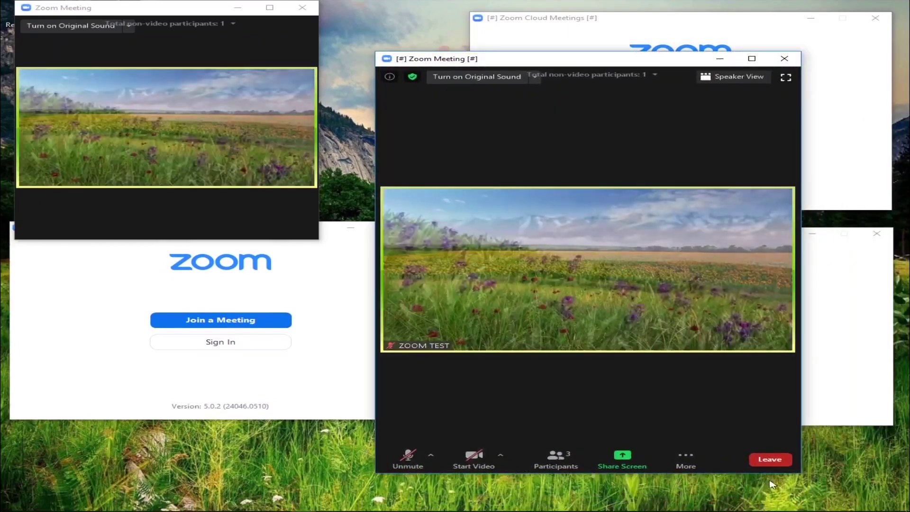
left_click_drag(800, 472, 669, 363)
left_click_drag(531, 63, 479, 13)
left_click_drag(393, 313, 395, 261)
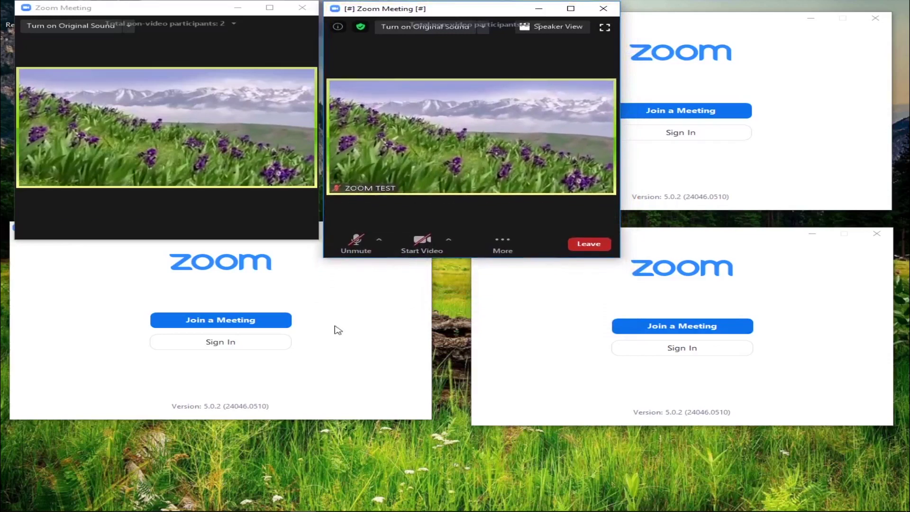
Move the lower-left launcher down and right and open its Join Meeting form
left_click(305, 246)
left_click_drag(276, 232, 292, 289)
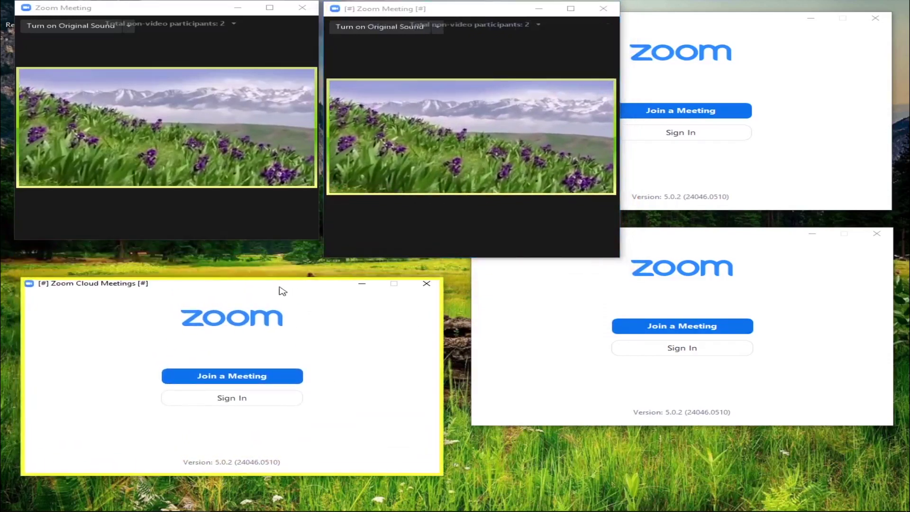
left_click(232, 377)
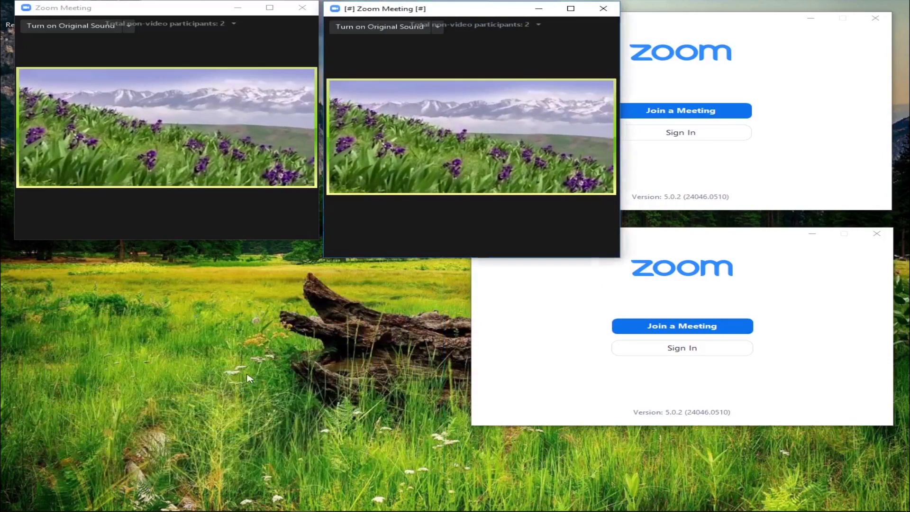
Trim the display name to the -2 version and move the join dialog to the lower left
left_click(389, 266)
key("shift+Home")
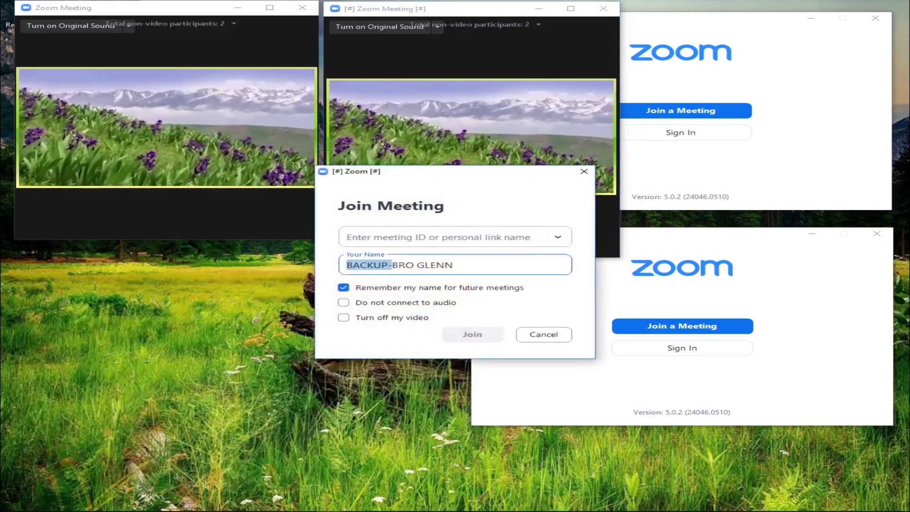
key("BackSpace")
key("ctrl+shift+Right")
key("BackSpace")
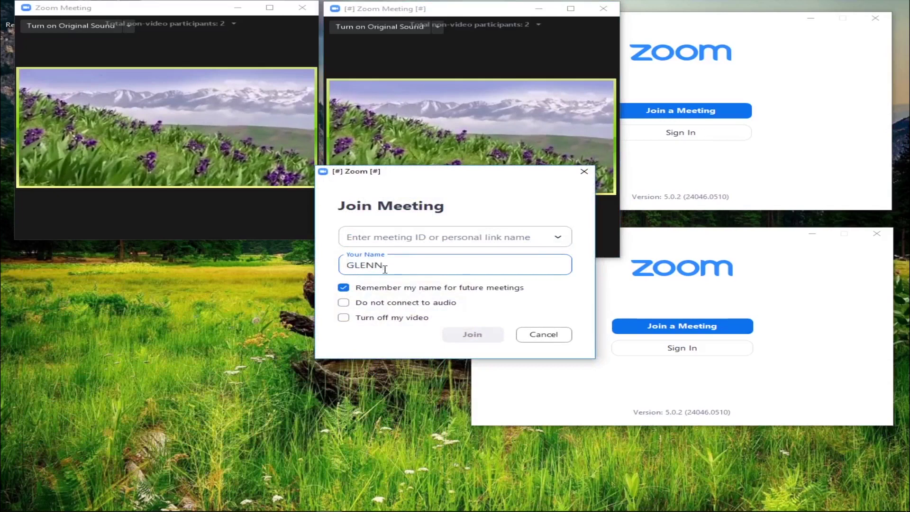
left_click_drag(481, 176, 231, 281)
left_click(172, 326)
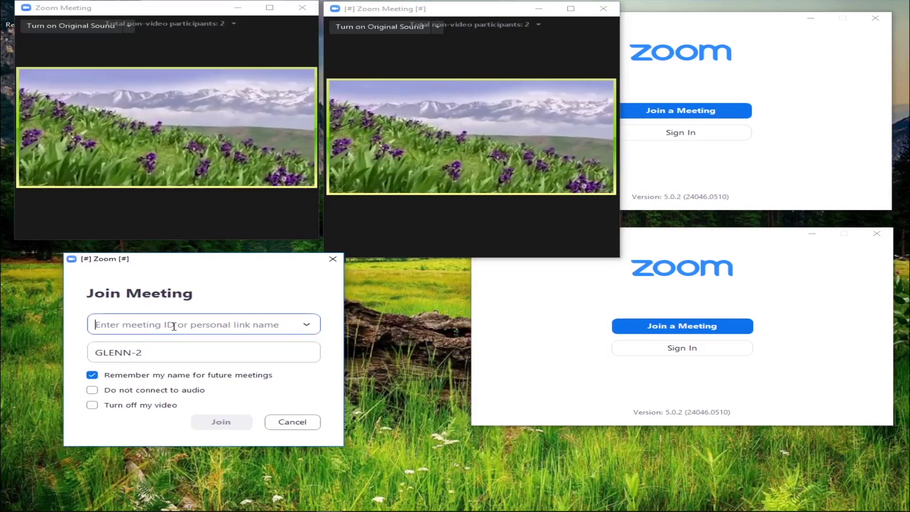
type("555 251")
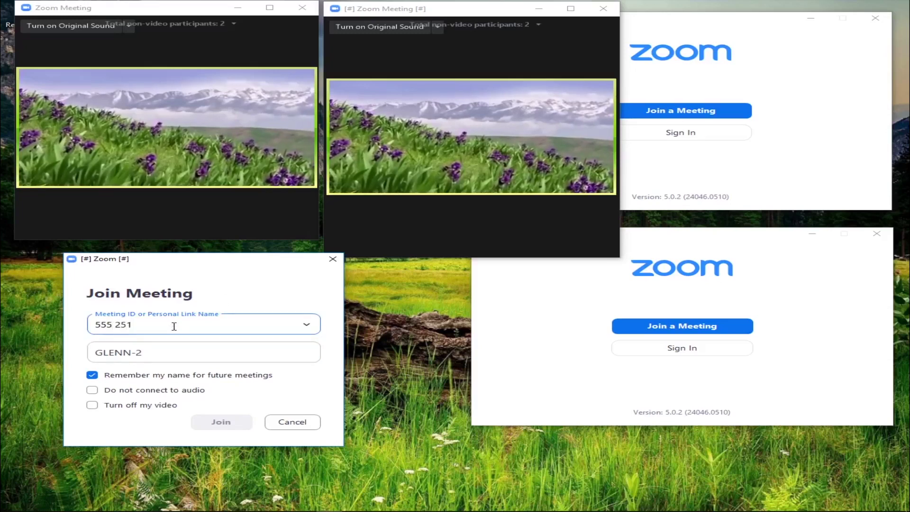
type(" 3265")
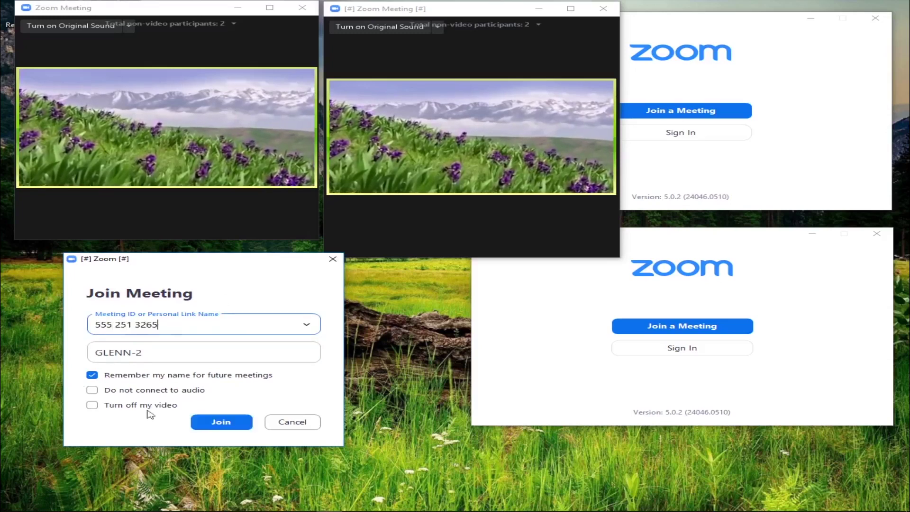
left_click(236, 428)
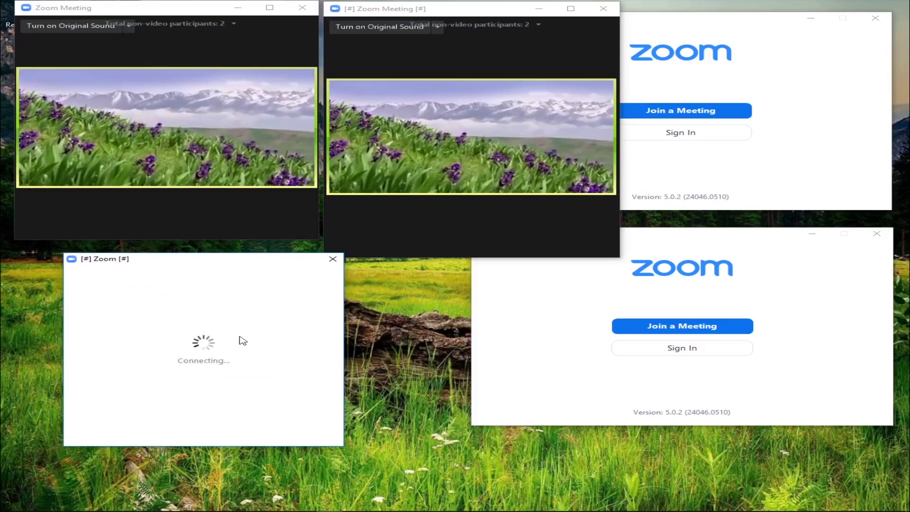
left_click_drag(417, 172, 199, 264)
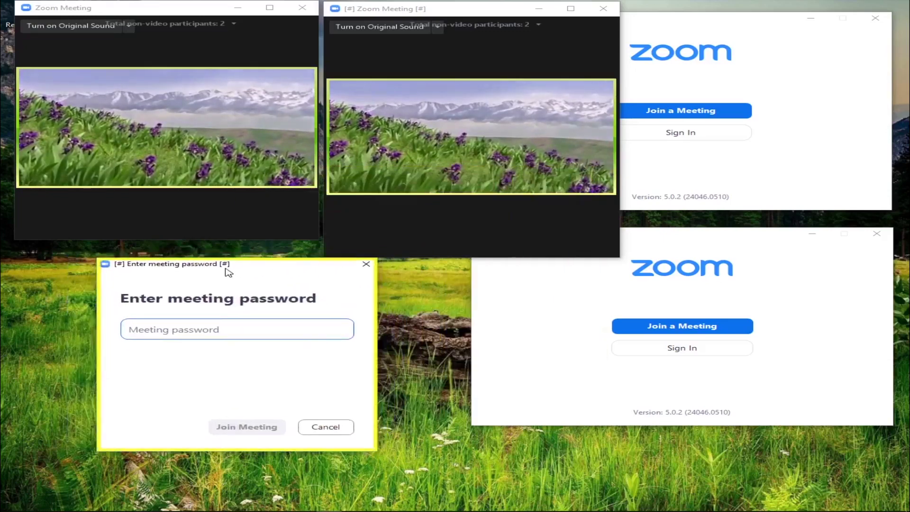
type("******")
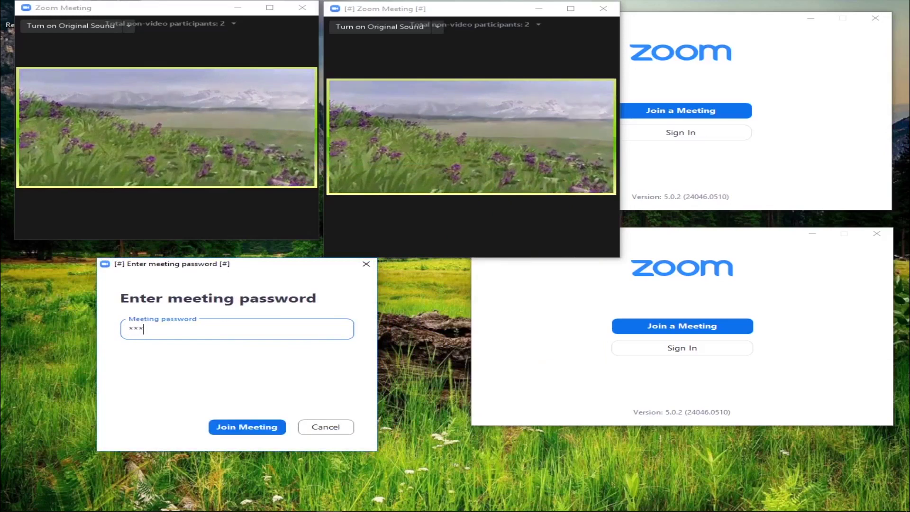
Join the third client with video off (Alt+V) and park its window at the lower left
left_click(265, 427)
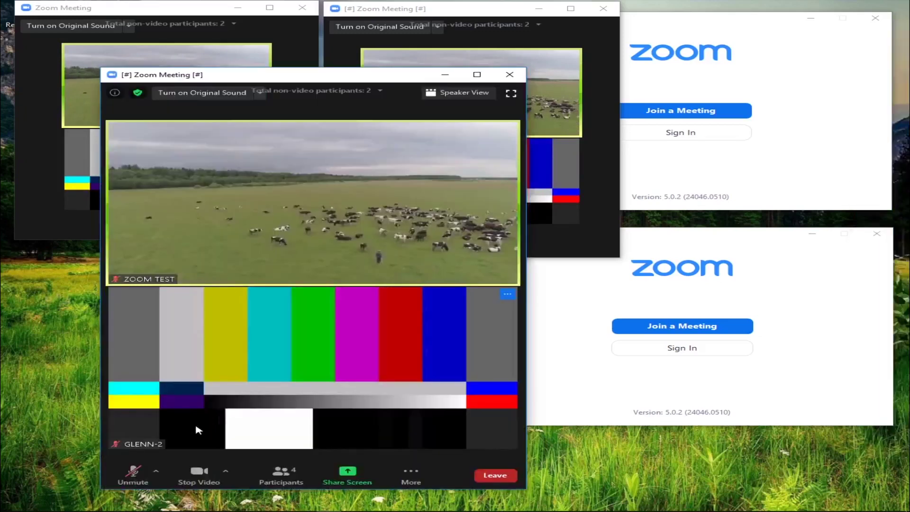
key("alt+v")
left_click_drag(337, 72, 238, 251)
Open the lower-right launcher's Join form and set a display name ending in -4
left_click(727, 236)
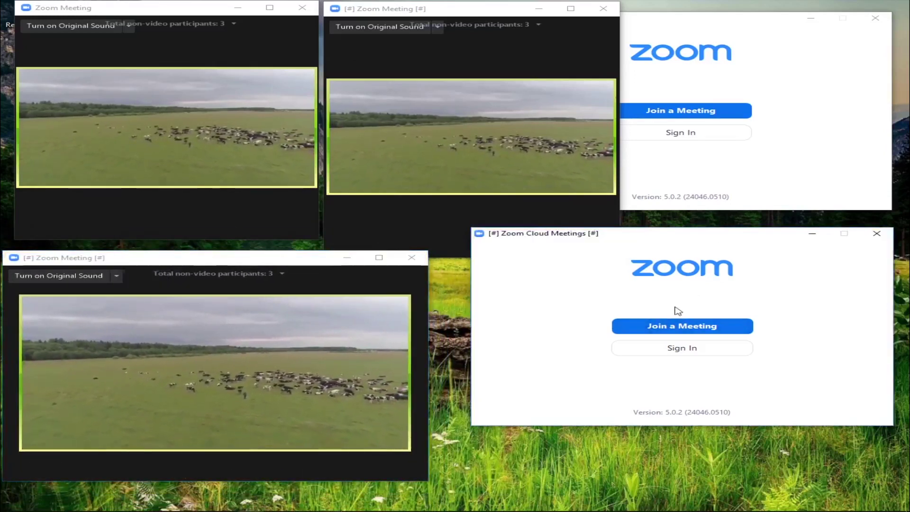
left_click(676, 332)
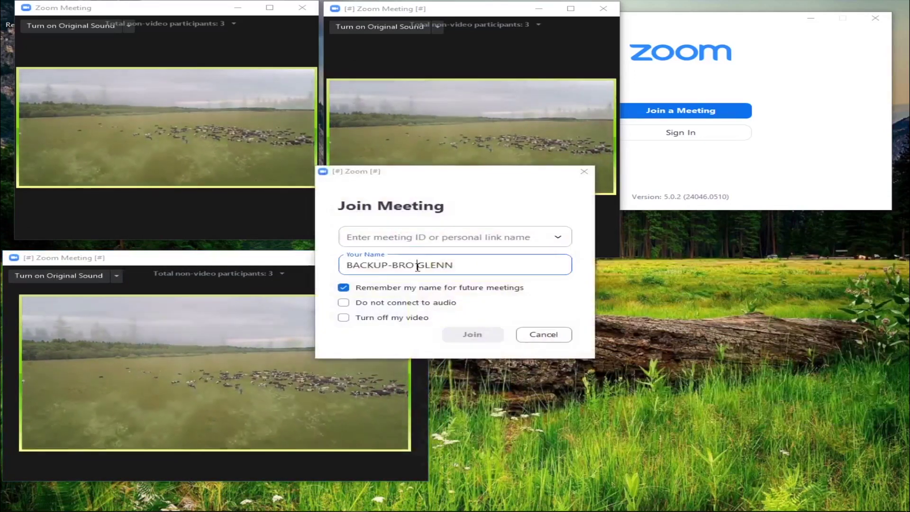
triple_click(417, 265)
type("GLENN-")
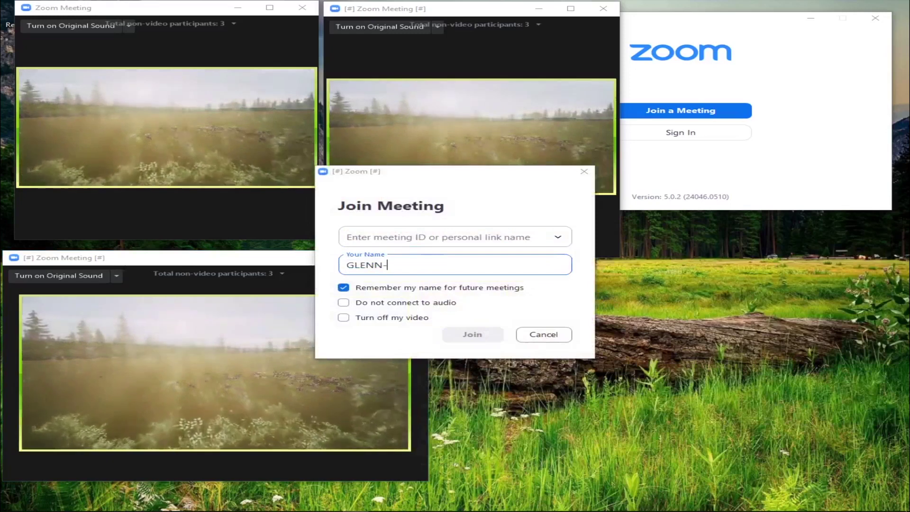
type("4")
left_click(440, 237)
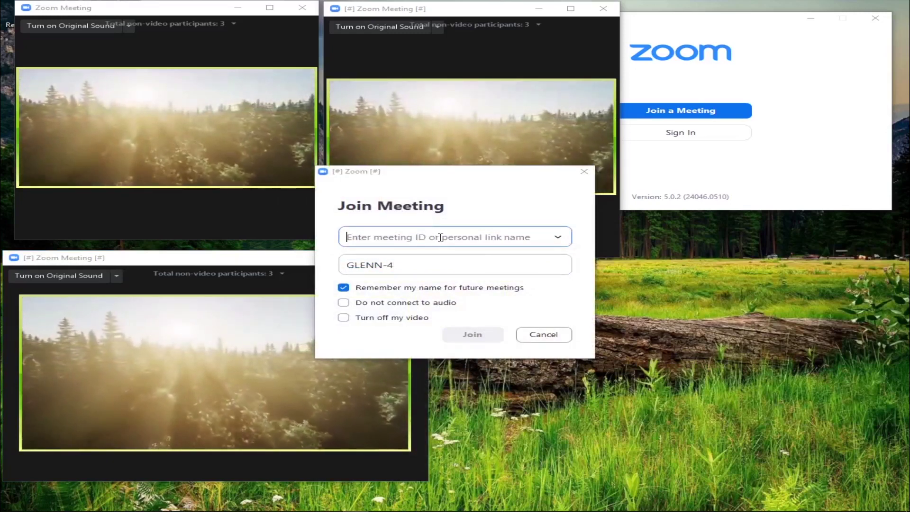
type("555 251 3265")
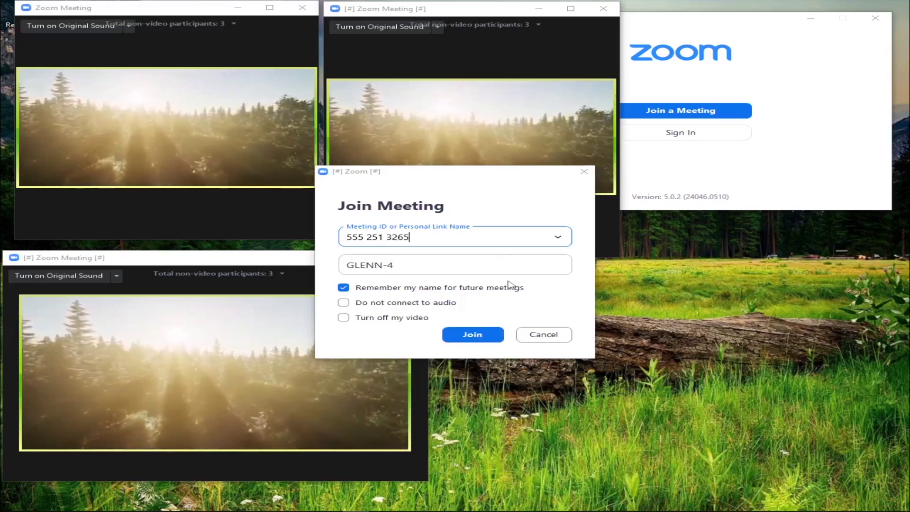
left_click(494, 333)
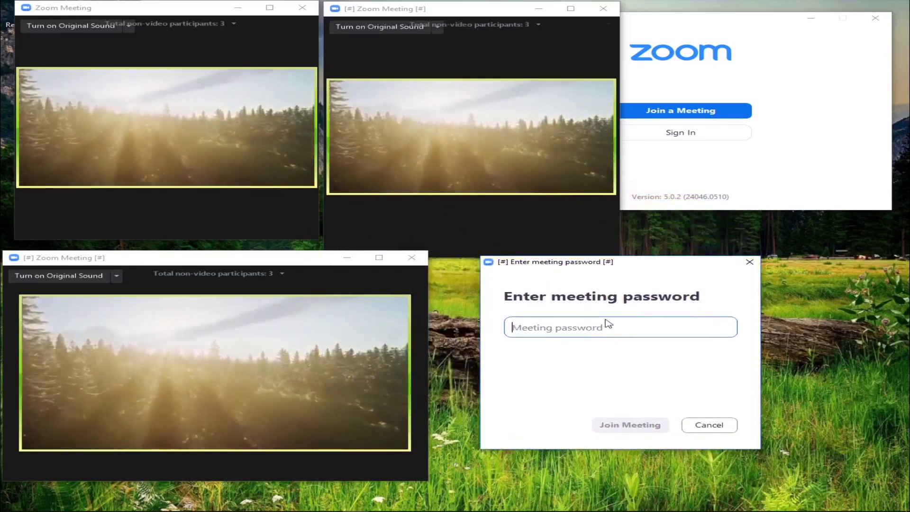
type("******")
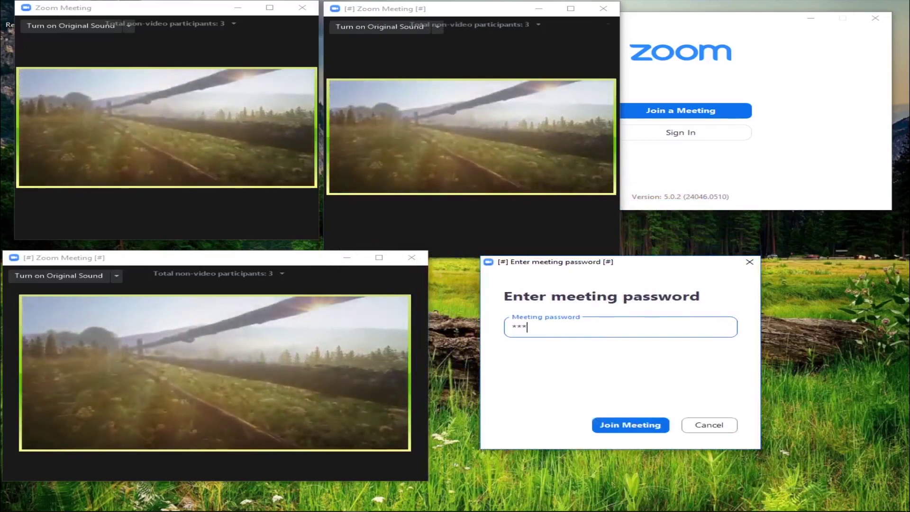
left_click(635, 427)
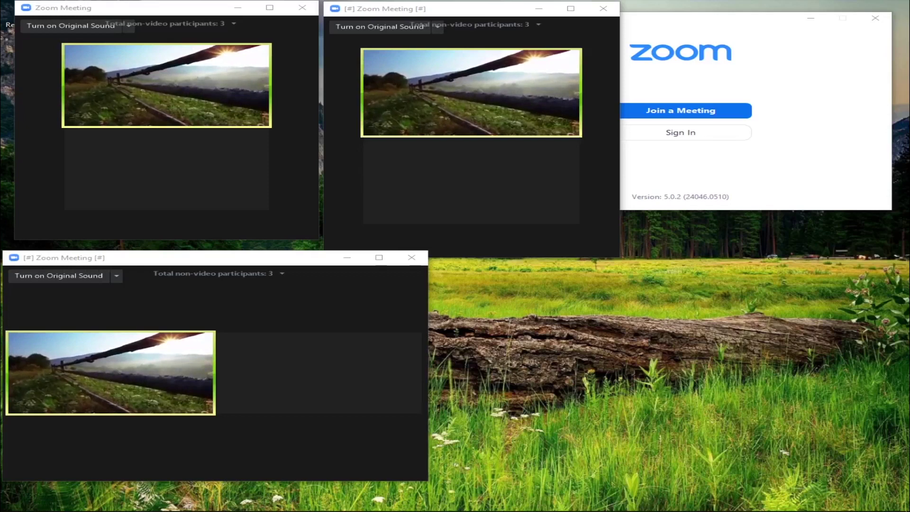
Tile the fourth meeting window at the lower right, resize it, and move the last launcher above it
left_click_drag(774, 65, 672, 195)
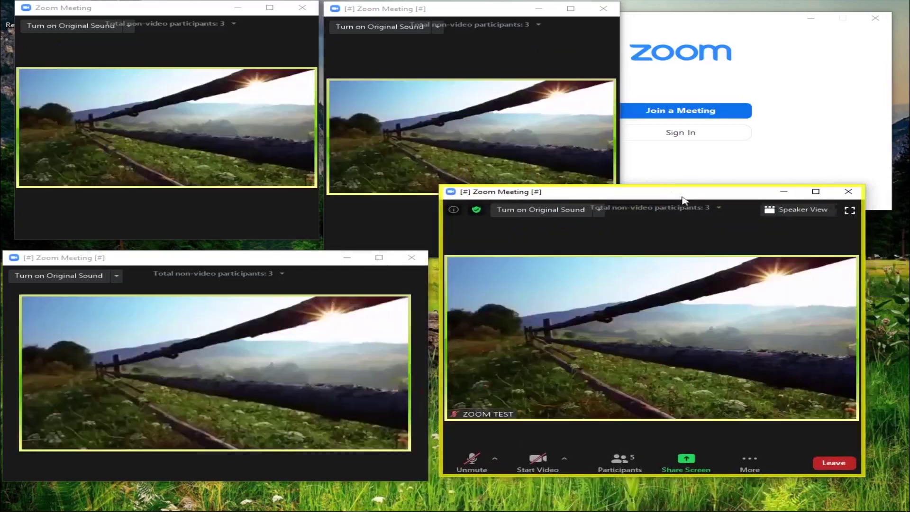
left_click_drag(672, 194, 674, 274)
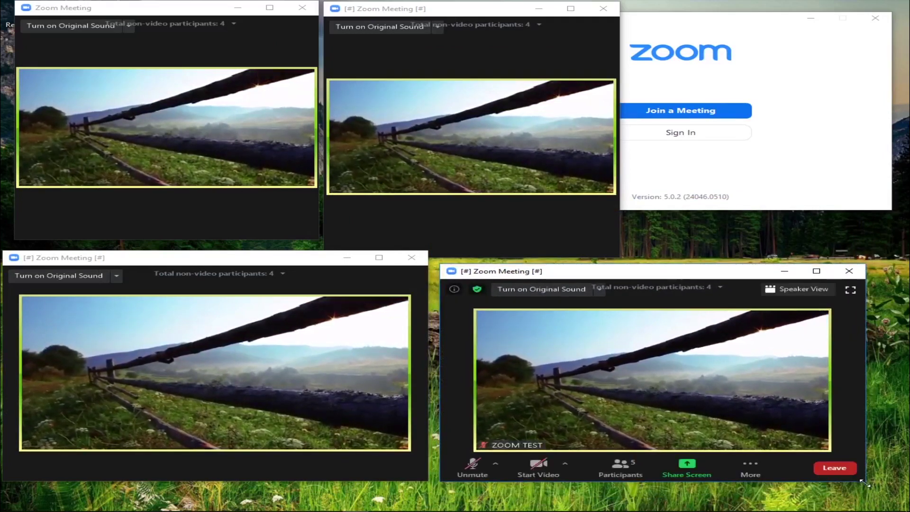
left_click_drag(859, 485, 837, 502)
left_click_drag(675, 273, 662, 279)
left_click_drag(704, 23, 683, 37)
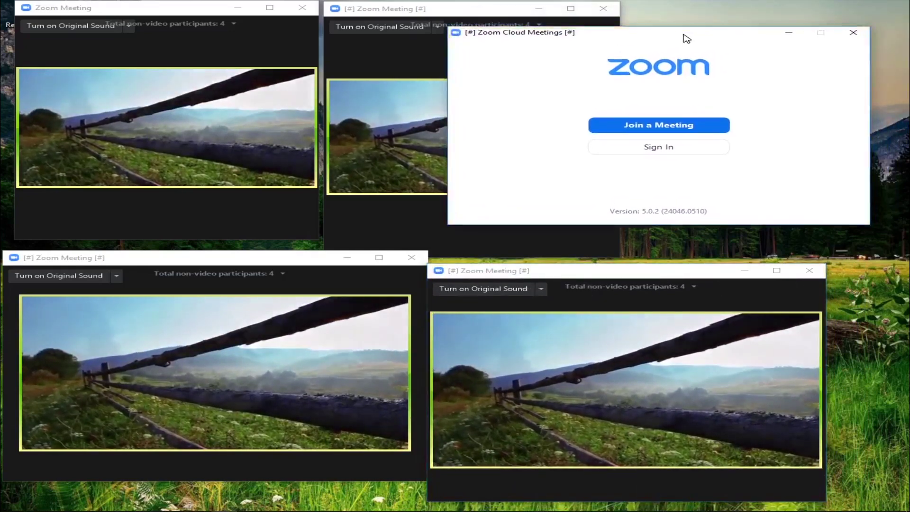
Open the last launcher's Join form and set a display name ending in -5
left_click(666, 124)
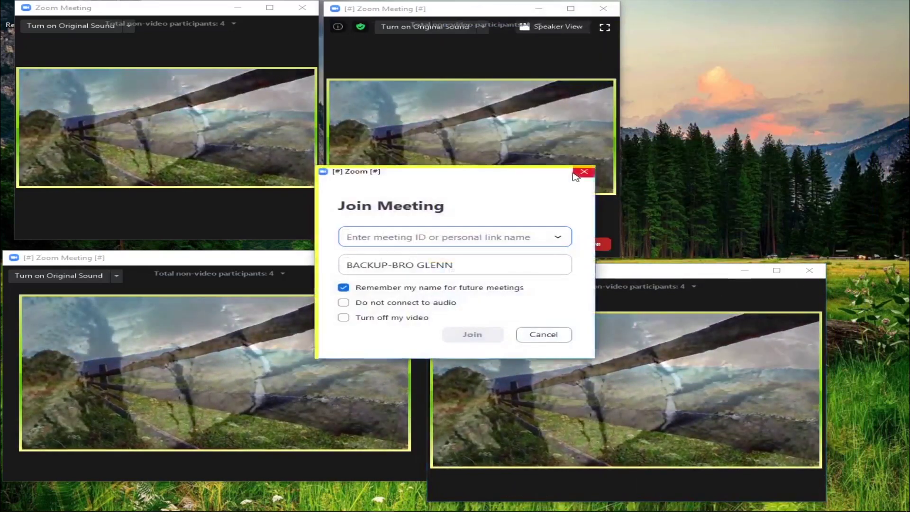
triple_click(423, 264)
type("GLENN")
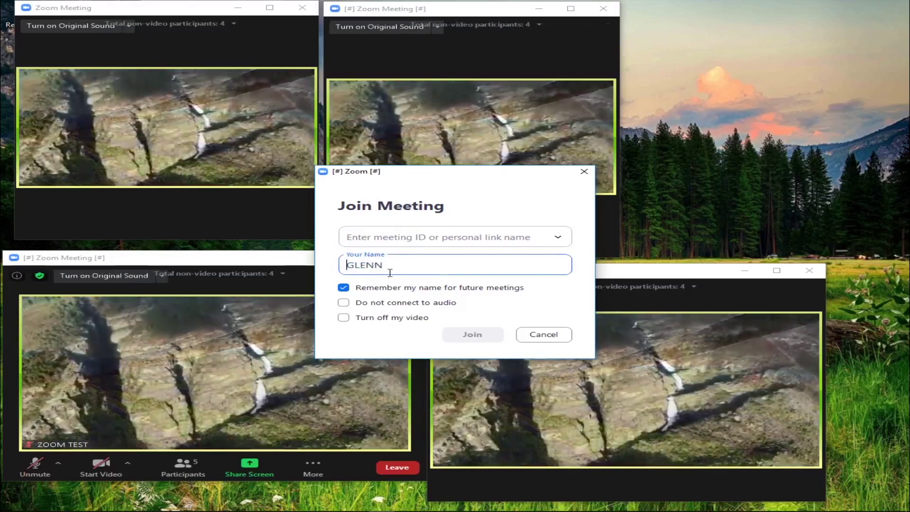
type("-+")
key("BackSpace")
type("5")
Enter the meeting ID and password to join the fifth client
left_click(480, 232)
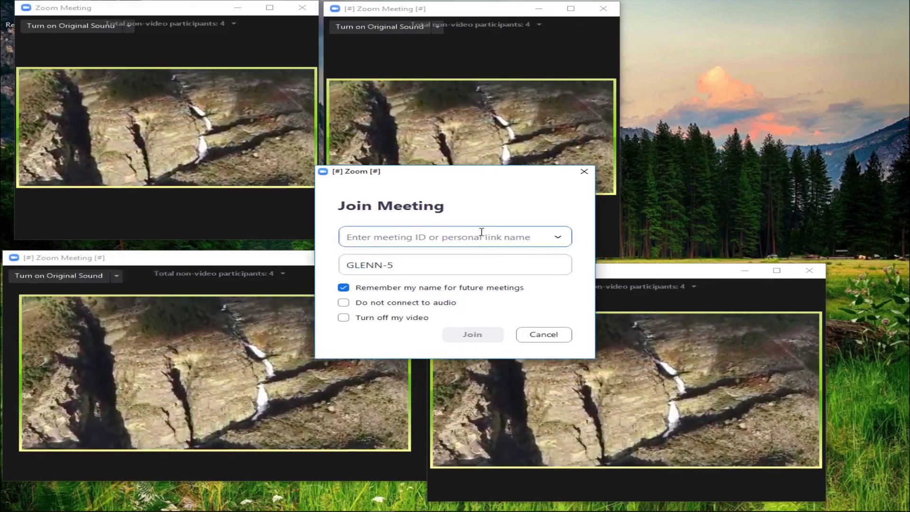
type("555 251 3265")
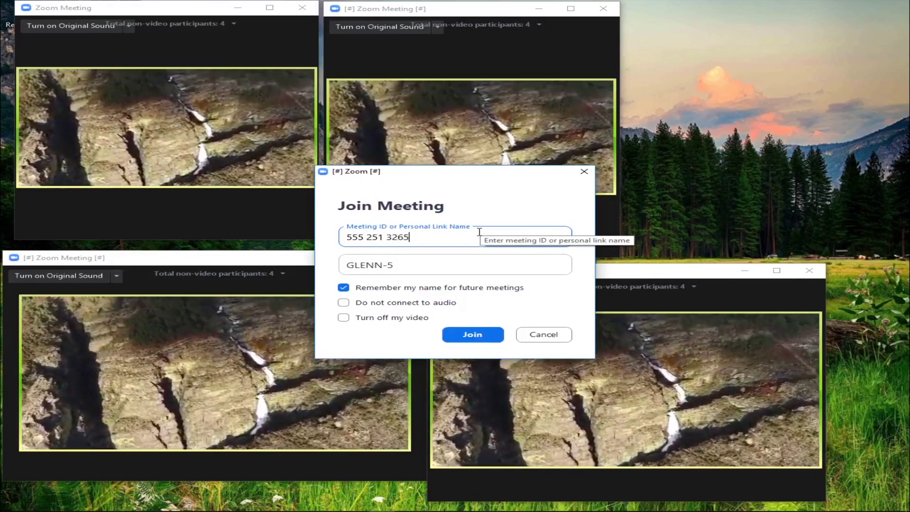
left_click(472, 334)
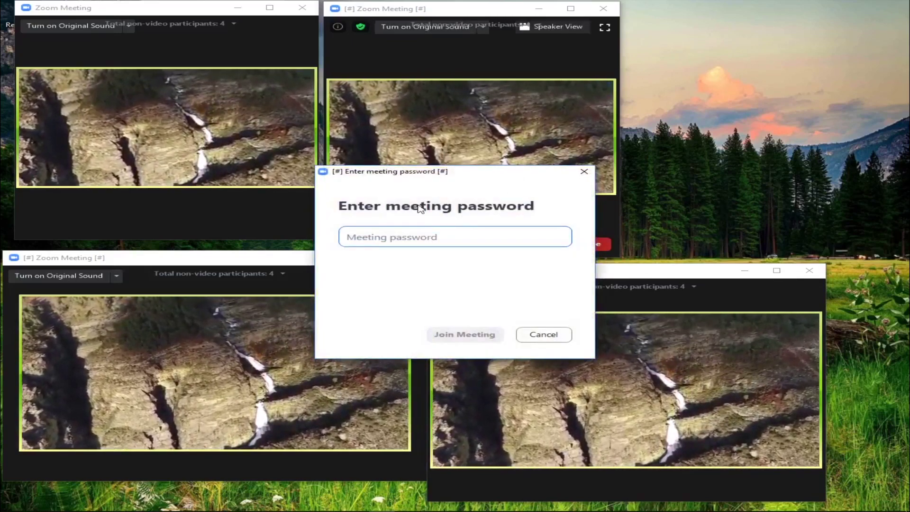
type("*****")
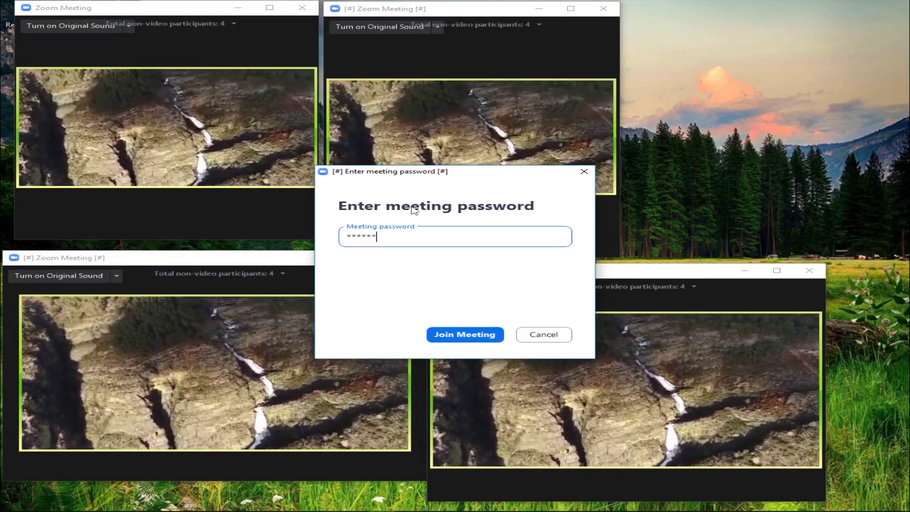
left_click(458, 333)
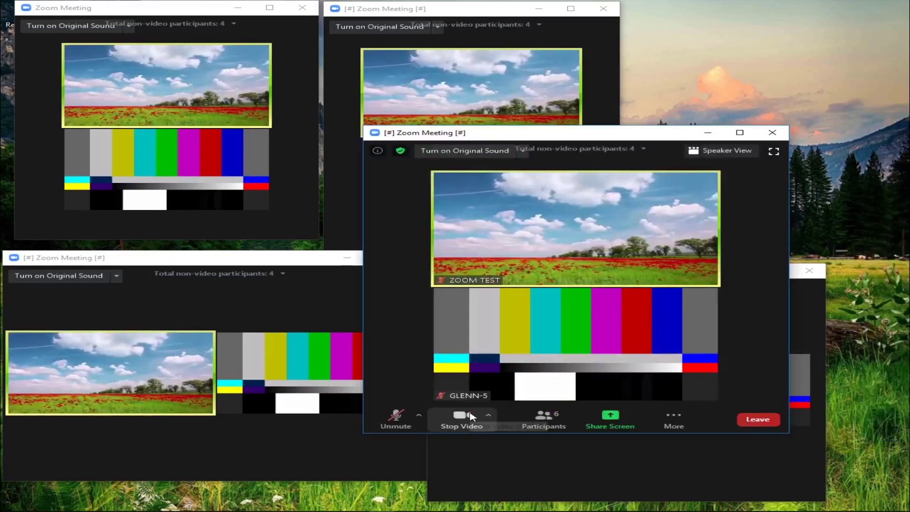
Stop the newest client's video, then narrow and shift the bottom and top-right meeting windows
left_click(470, 416)
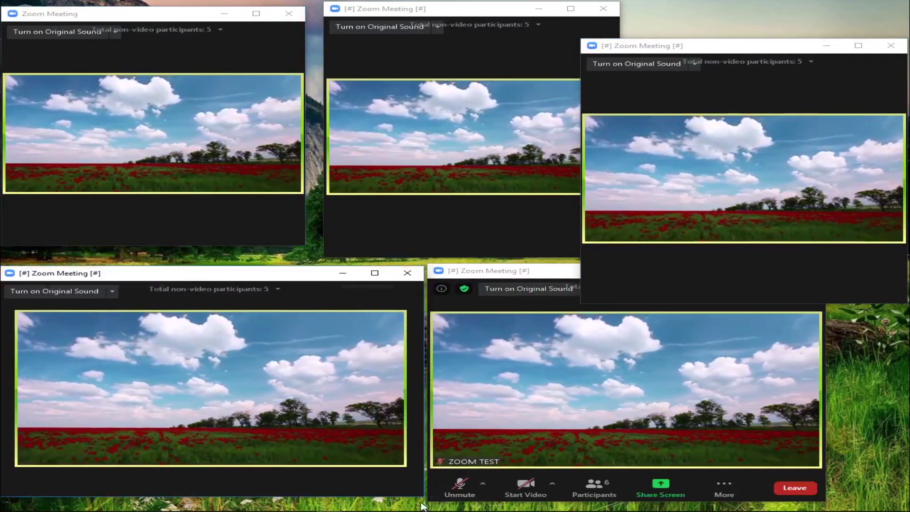
left_click_drag(429, 497, 327, 501)
left_click_drag(502, 271, 423, 270)
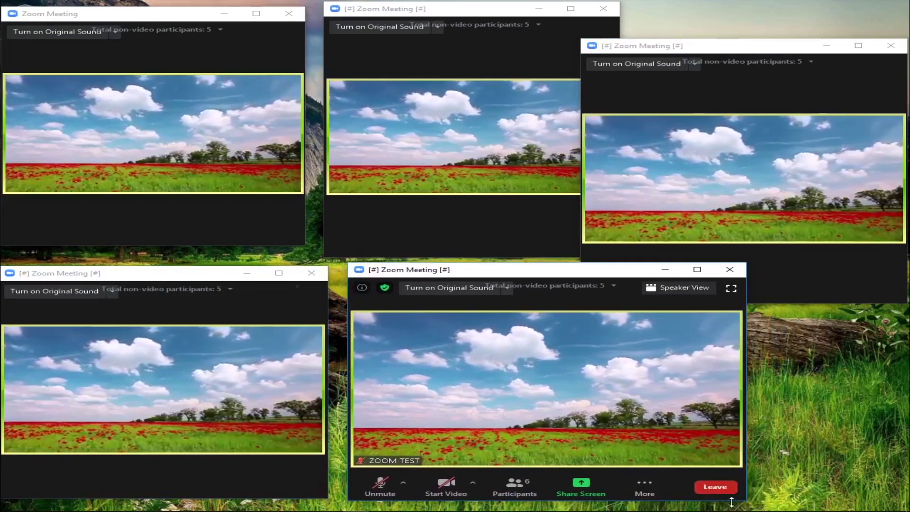
left_click_drag(745, 500, 675, 498)
left_click_drag(742, 48, 685, 69)
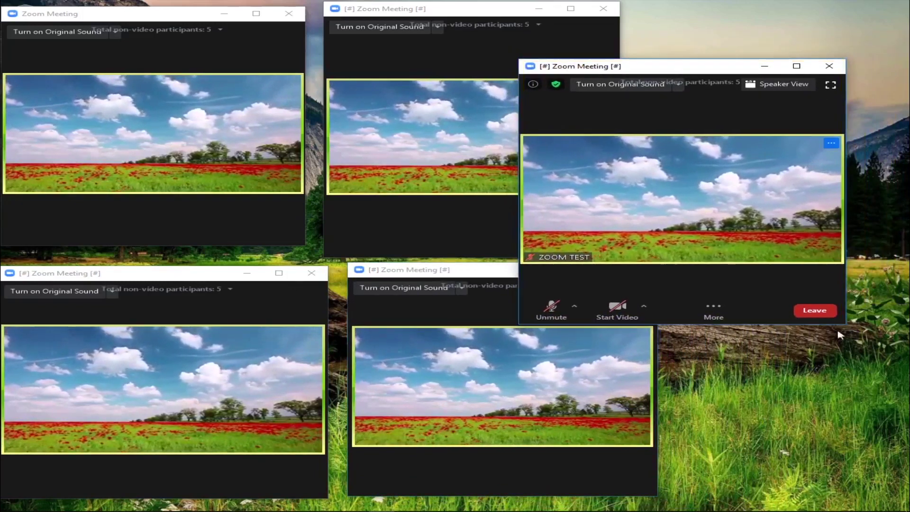
Enlarge the front meeting window and settle it near the top of the screen
left_click_drag(849, 323, 875, 363)
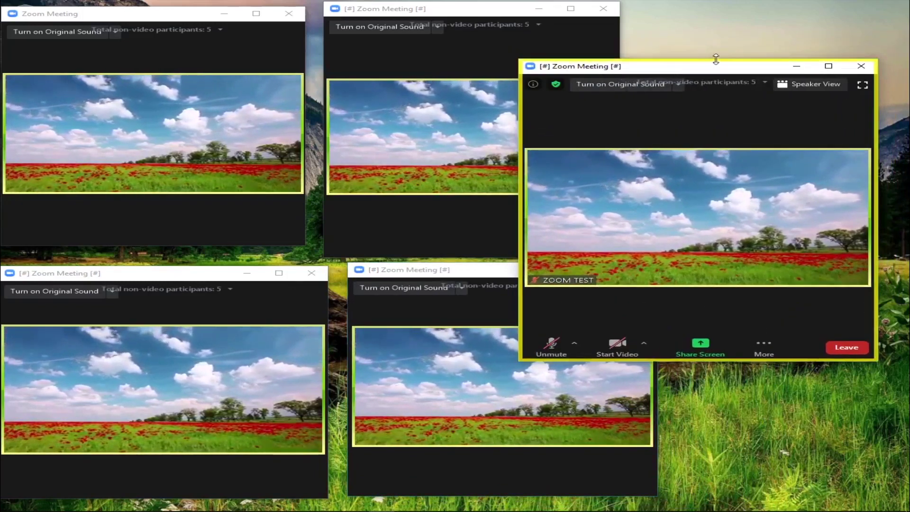
left_click_drag(709, 69, 709, 76)
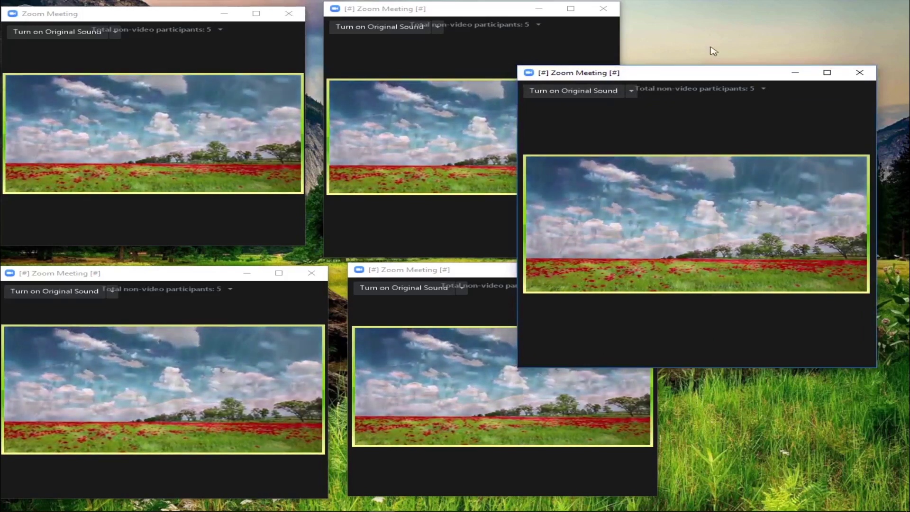
left_click_drag(688, 78, 699, 56)
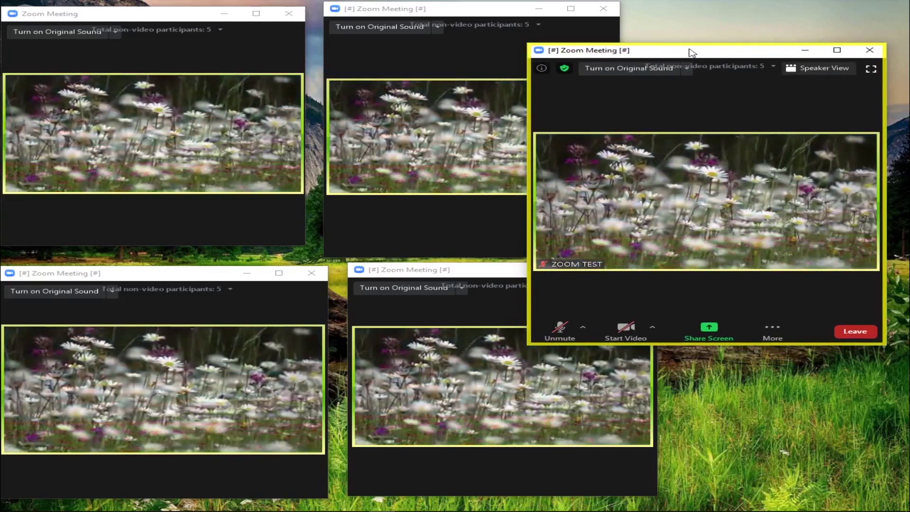
left_click_drag(692, 53, 694, 78)
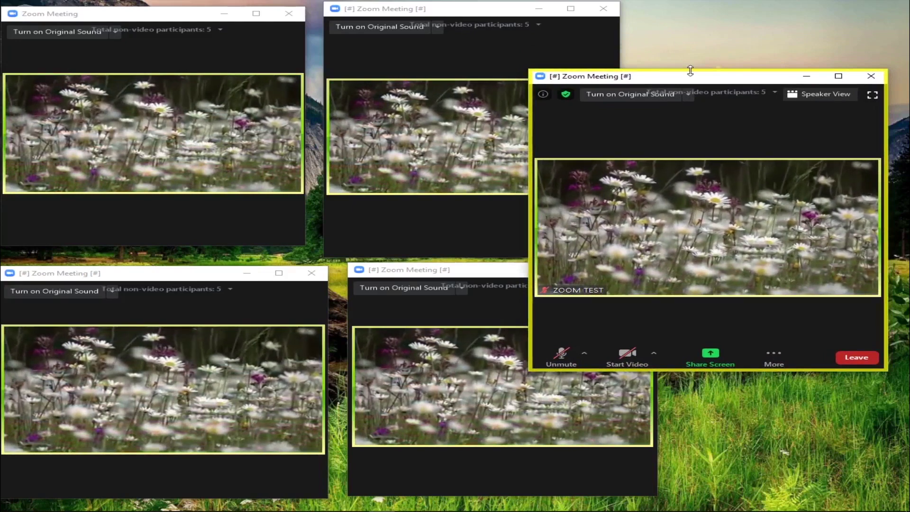
left_click_drag(691, 77, 694, 59)
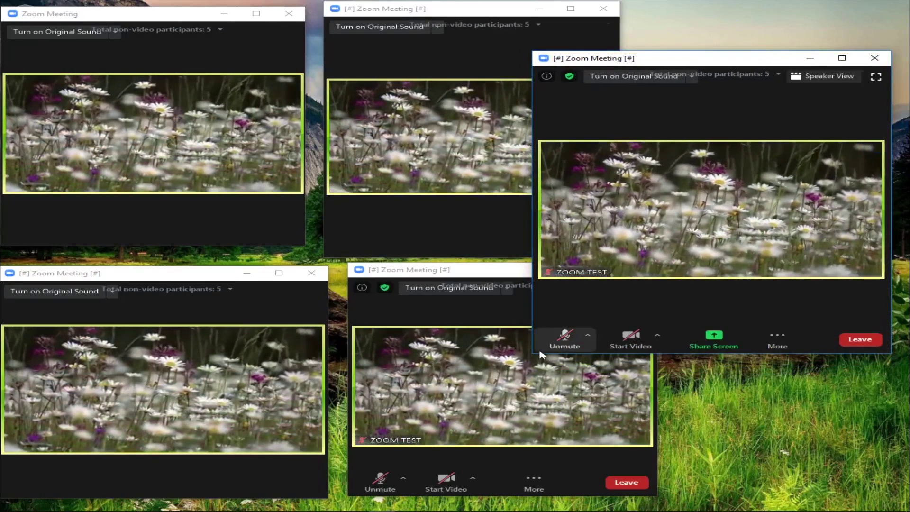
left_click_drag(527, 354, 200, 486)
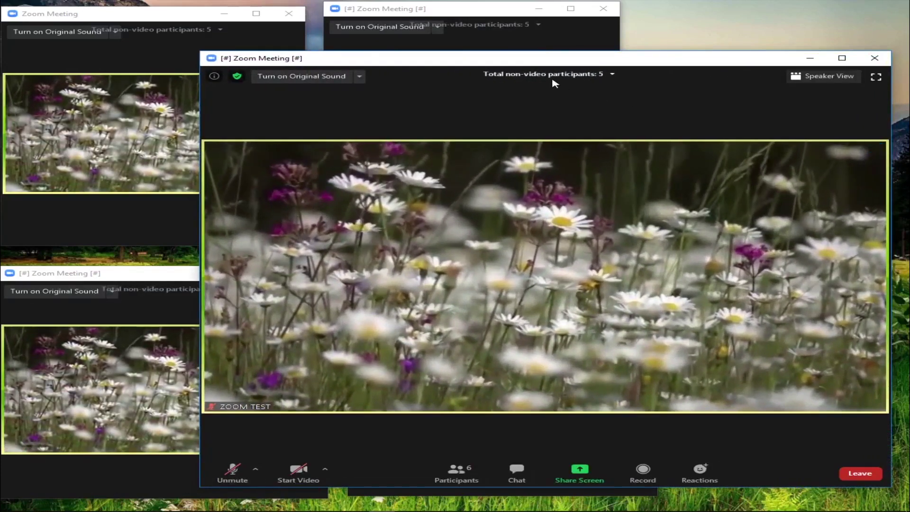
Hide non-video participant tiles in the front window, then shrink it and place it top-right
left_click(612, 75)
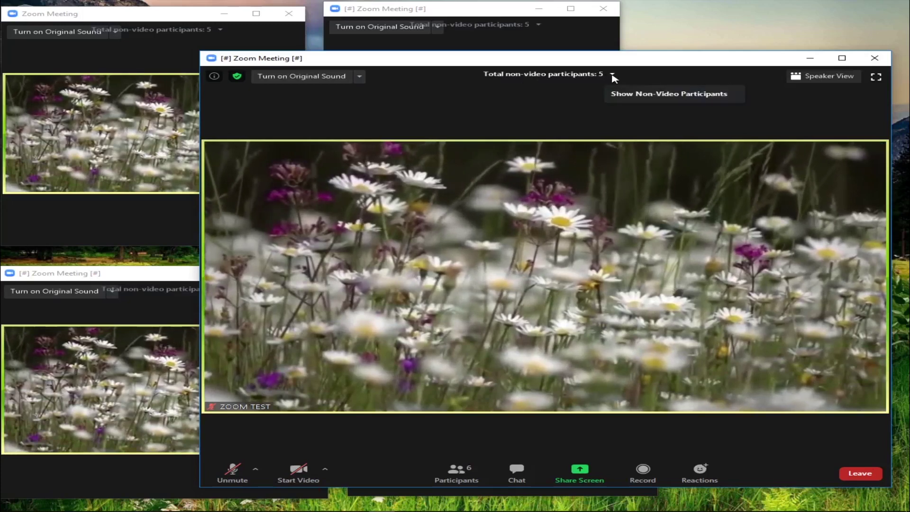
left_click(635, 94)
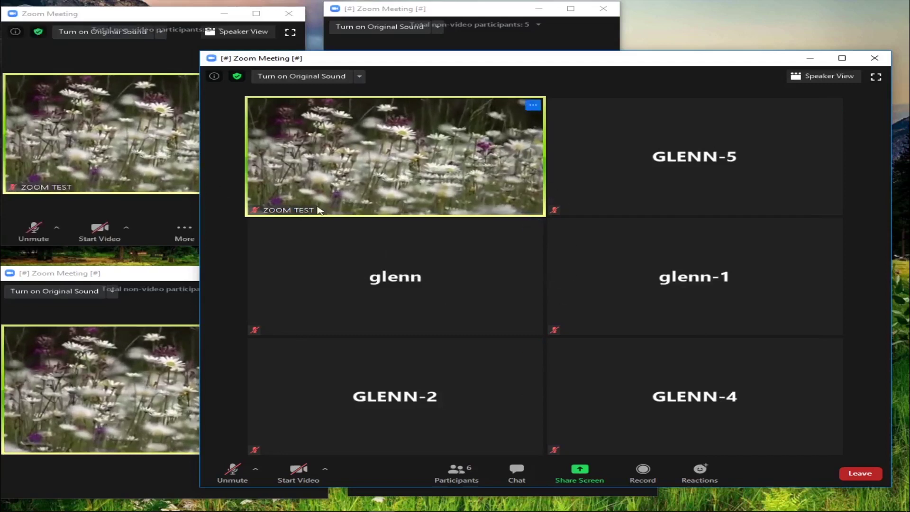
right_click(665, 158)
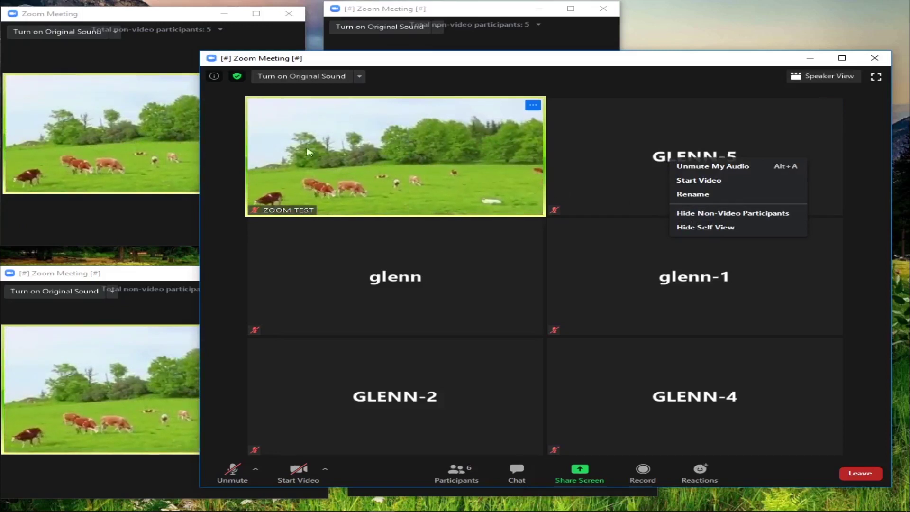
left_click(681, 213)
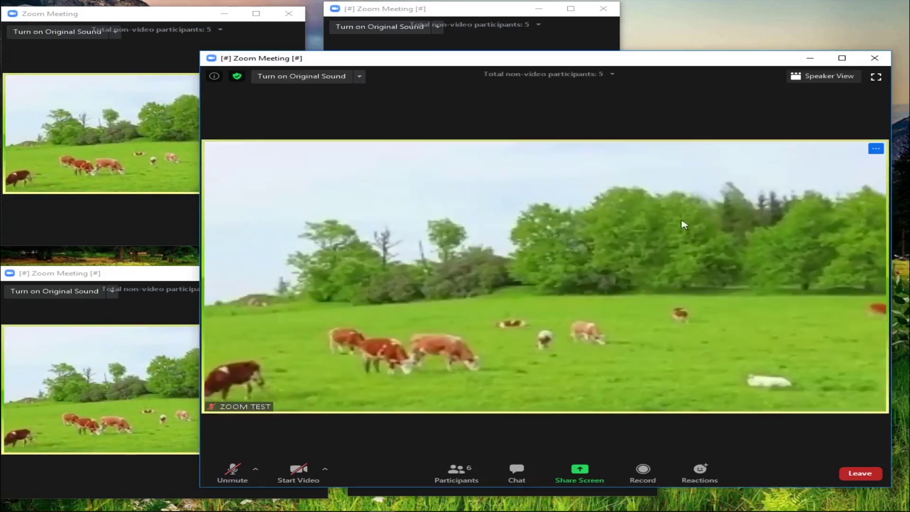
left_click_drag(201, 52, 463, 230)
left_click_drag(630, 243, 643, 30)
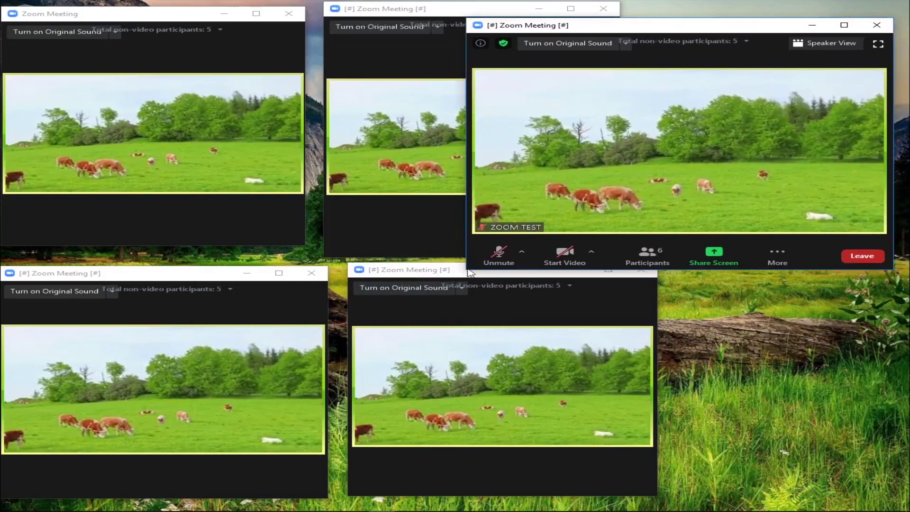
Shrink the top-right meeting window and shift the two bottom windows to the right
left_click_drag(463, 270, 583, 251)
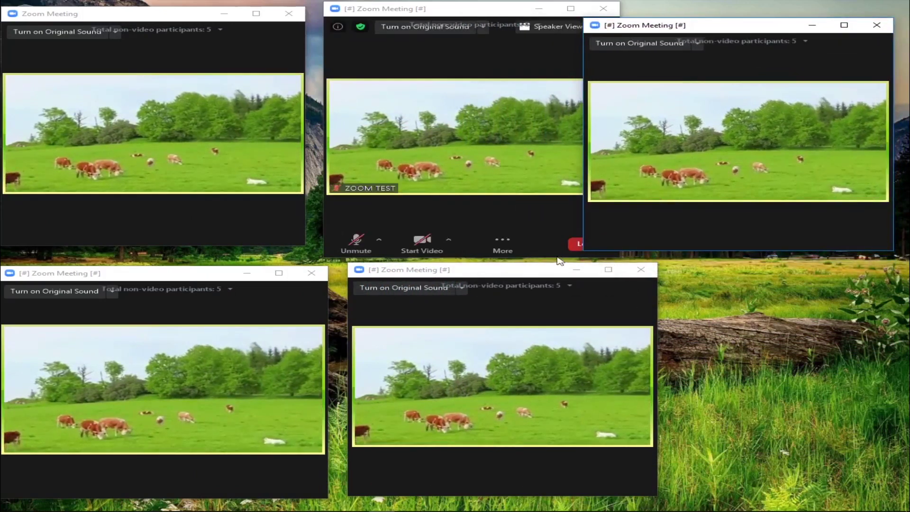
left_click_drag(518, 273, 642, 277)
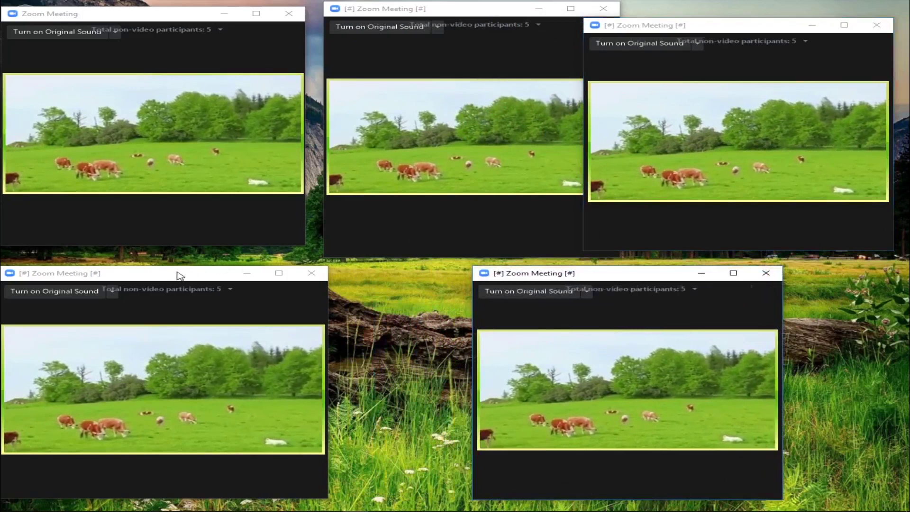
left_click_drag(177, 272, 230, 270)
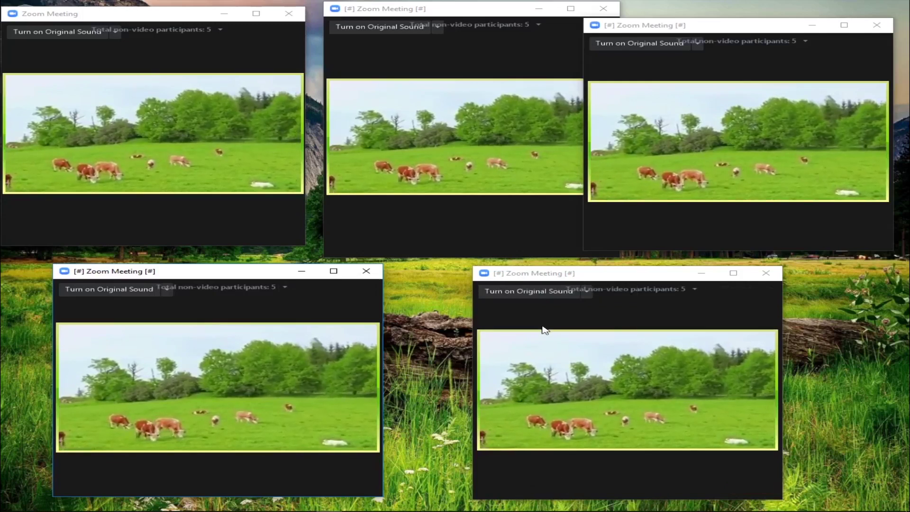
Line up the two bottom windows side by side, widen the right one, and raise the top-right window
mouse_move(568, 333)
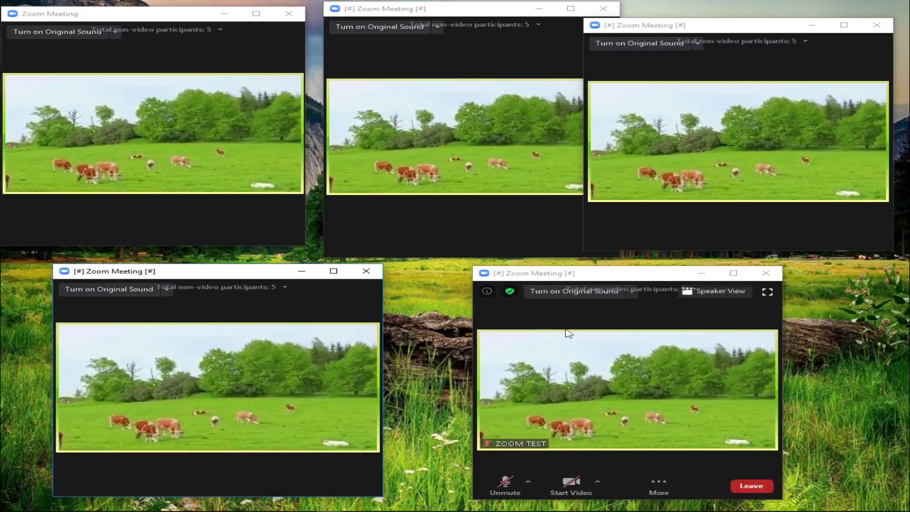
mouse_move(253, 268)
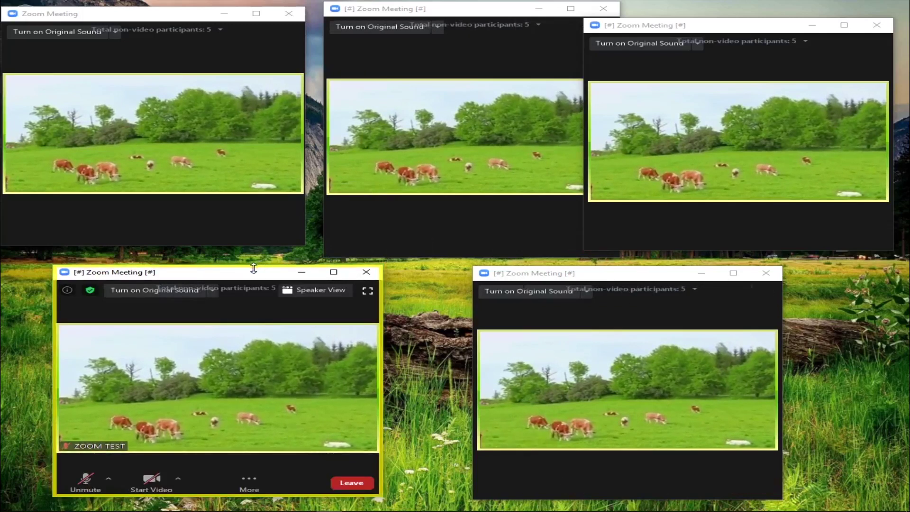
left_click_drag(254, 275, 229, 270)
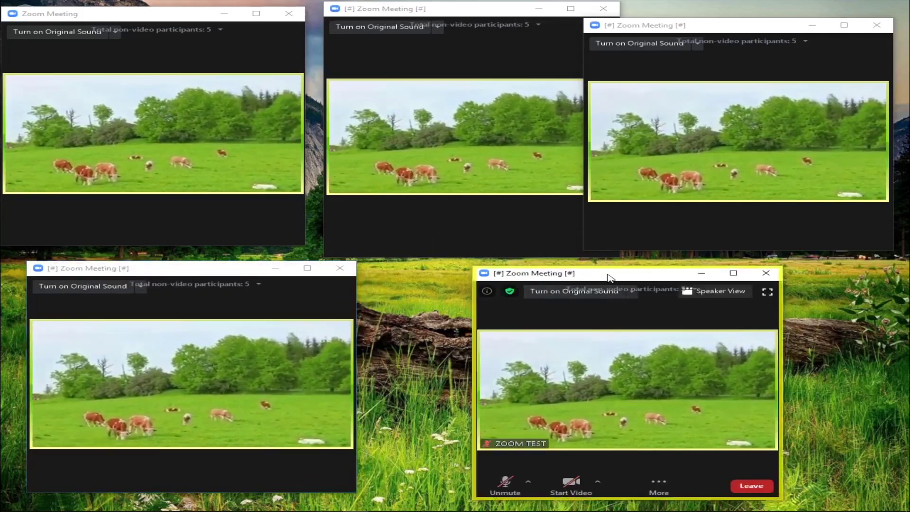
left_click_drag(612, 278, 538, 272)
left_click_drag(708, 493, 781, 493)
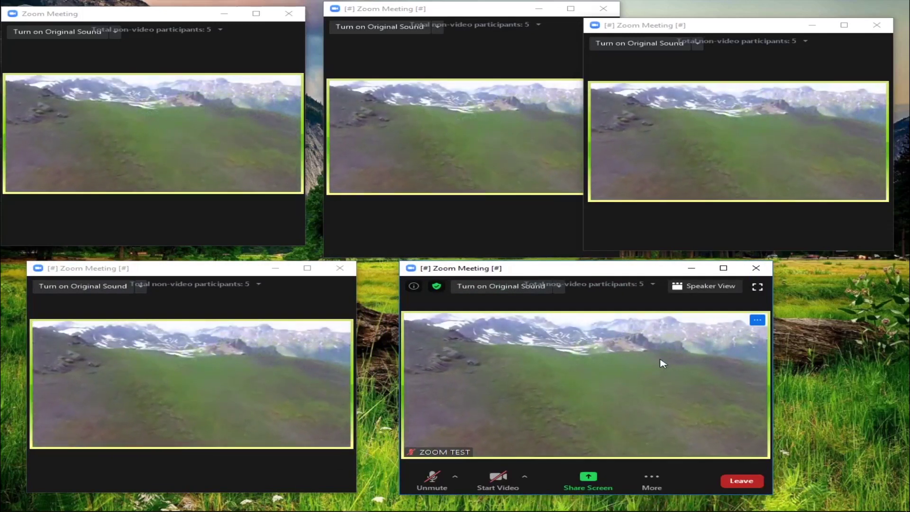
left_click(696, 24)
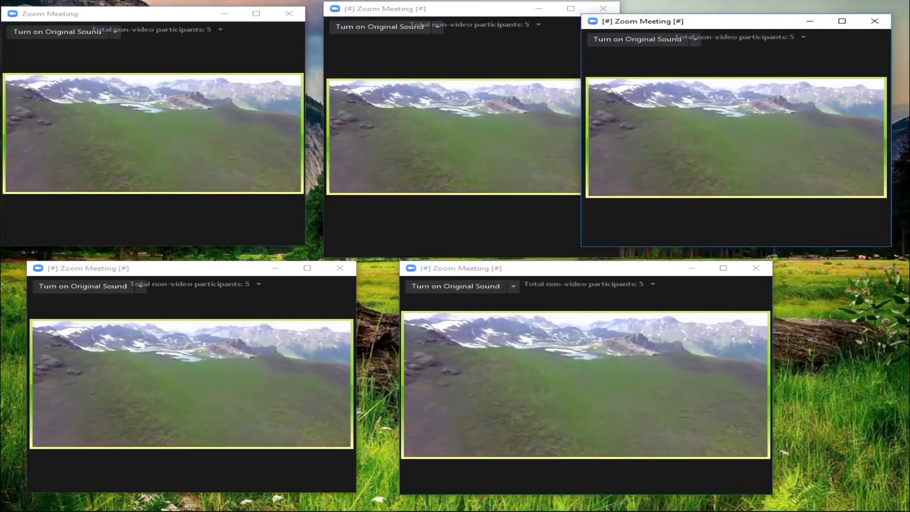